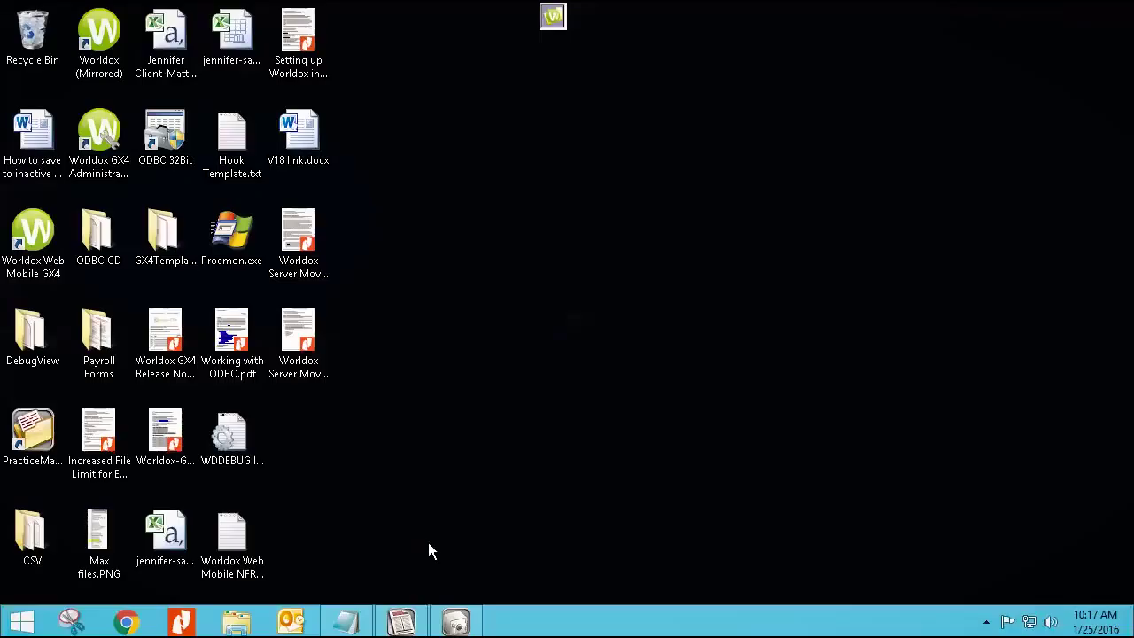
- In General Ledger, open the Chart of Accounts and select the 1110.00 Operating Account
click(403, 625)
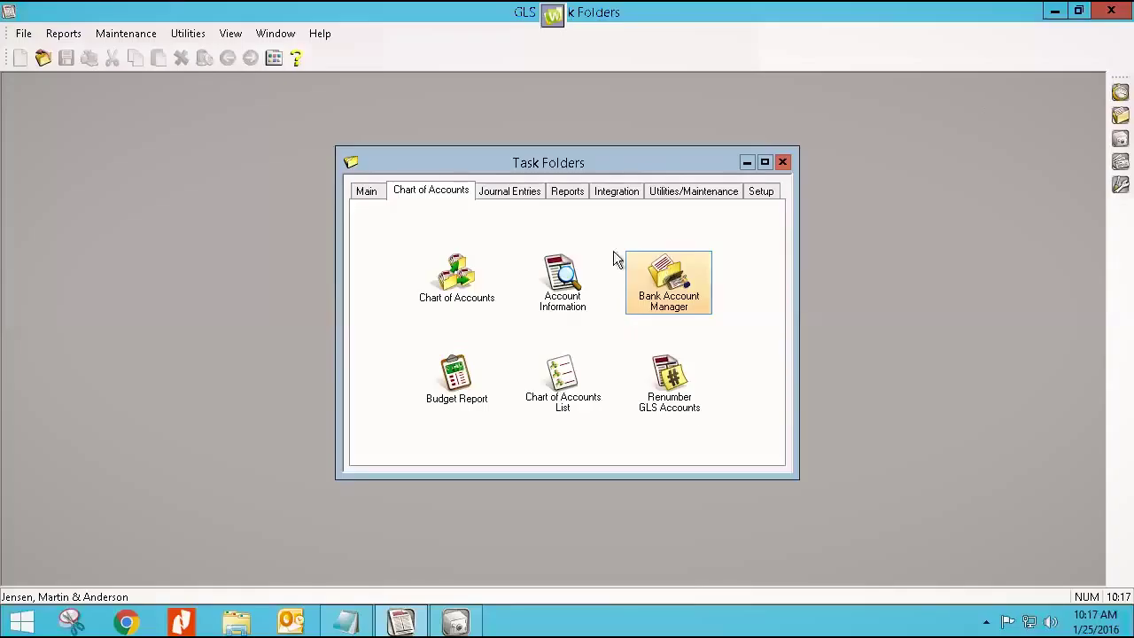
double_click(556, 279)
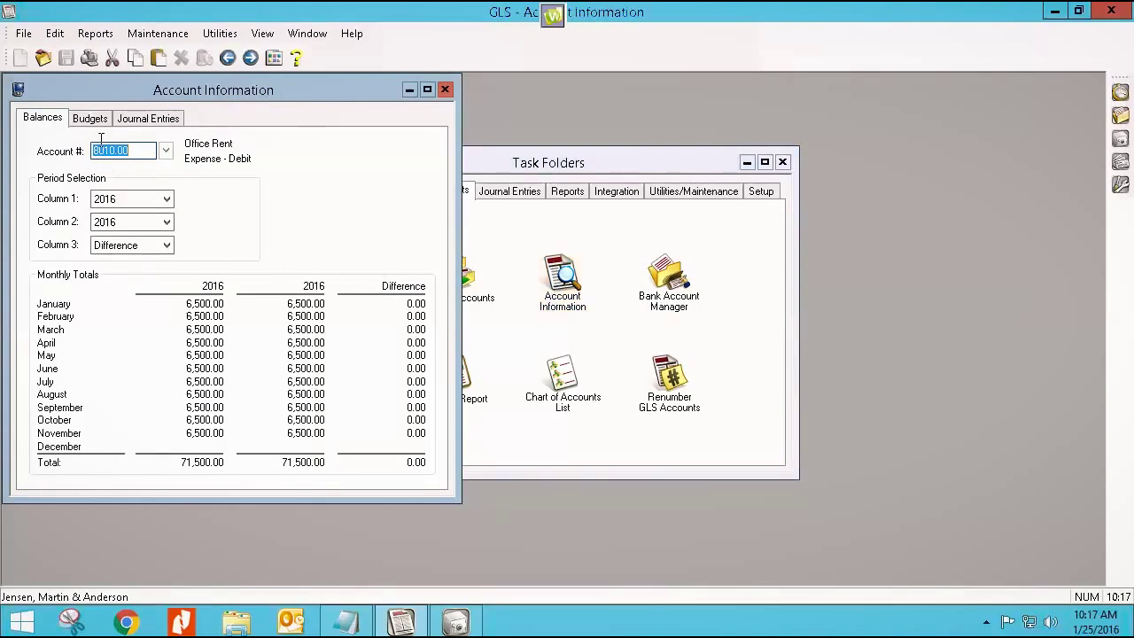
click(446, 90)
double_click(478, 282)
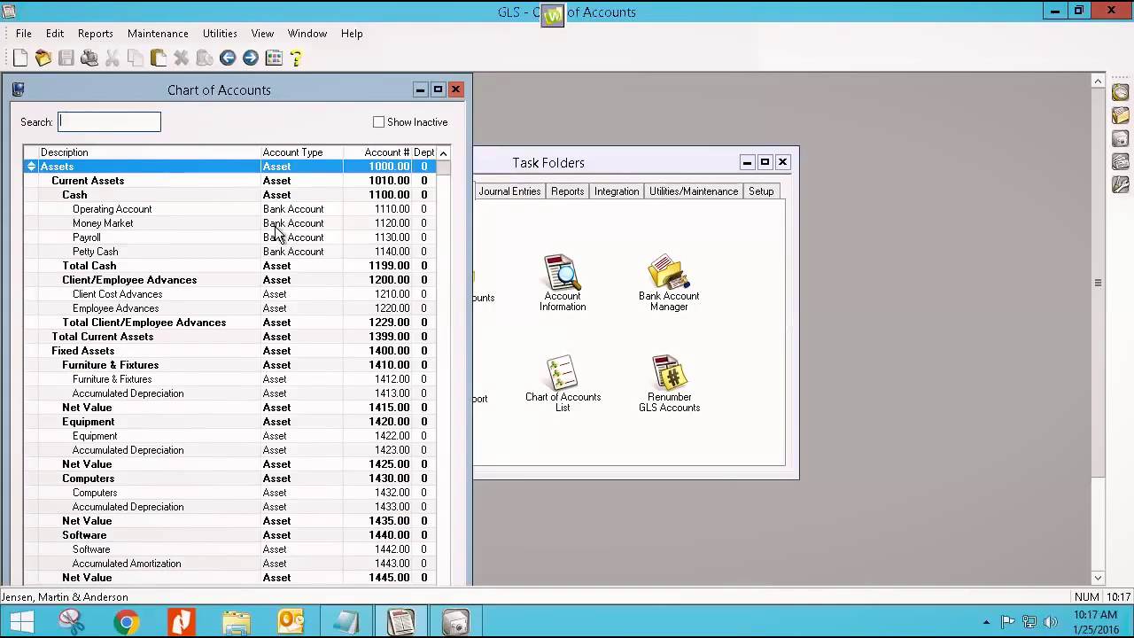
click(114, 210)
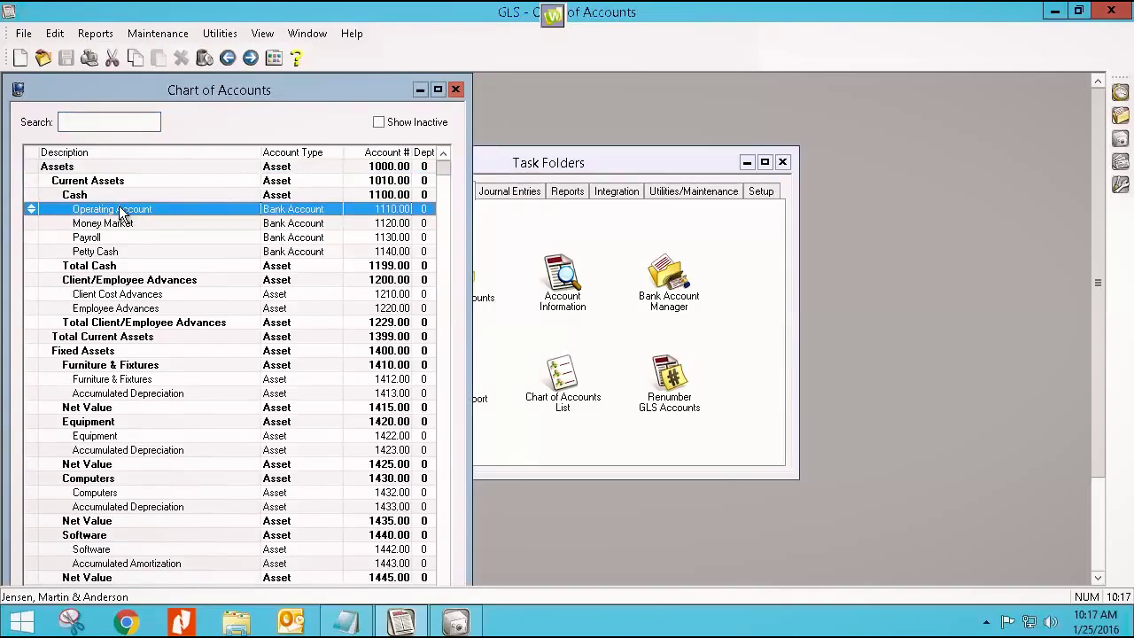
double_click(120, 213)
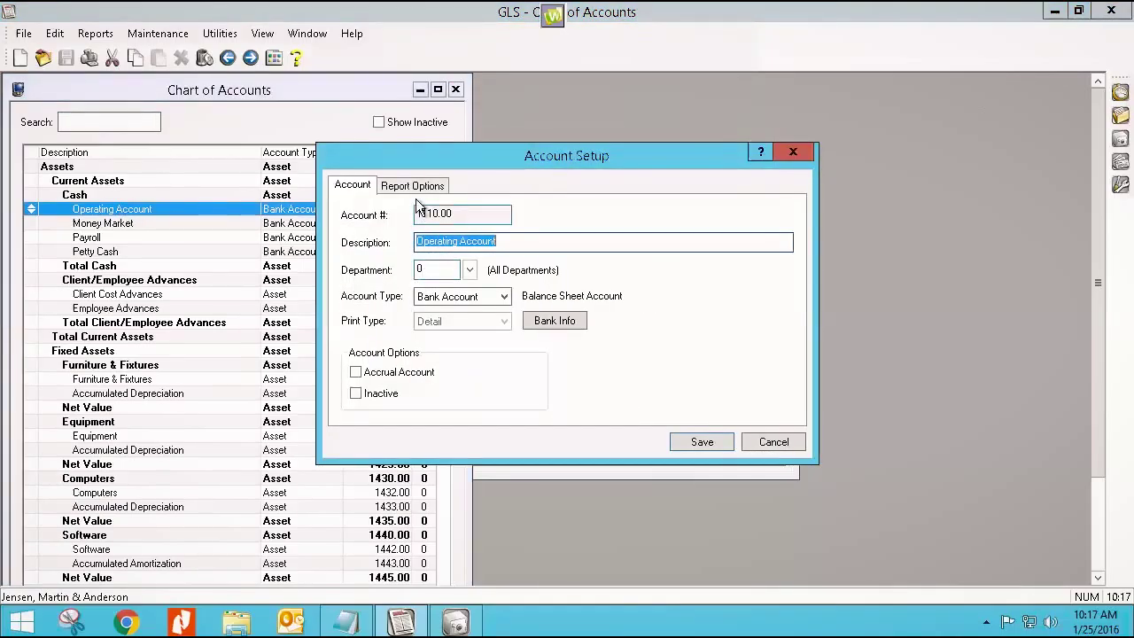
click(552, 321)
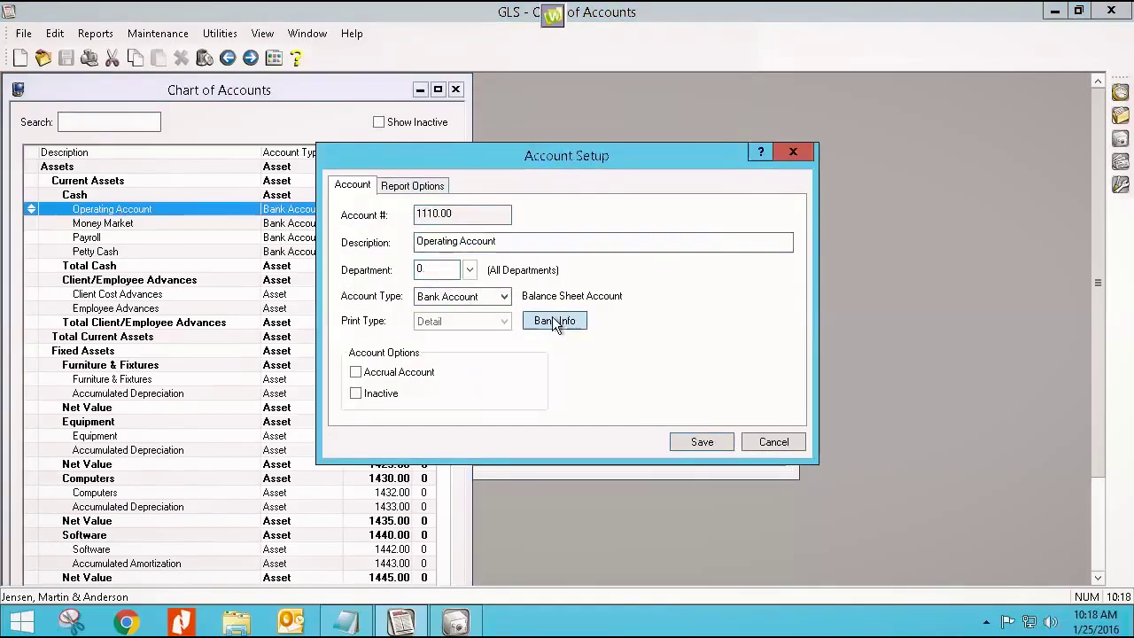
drag(580, 302, 483, 302)
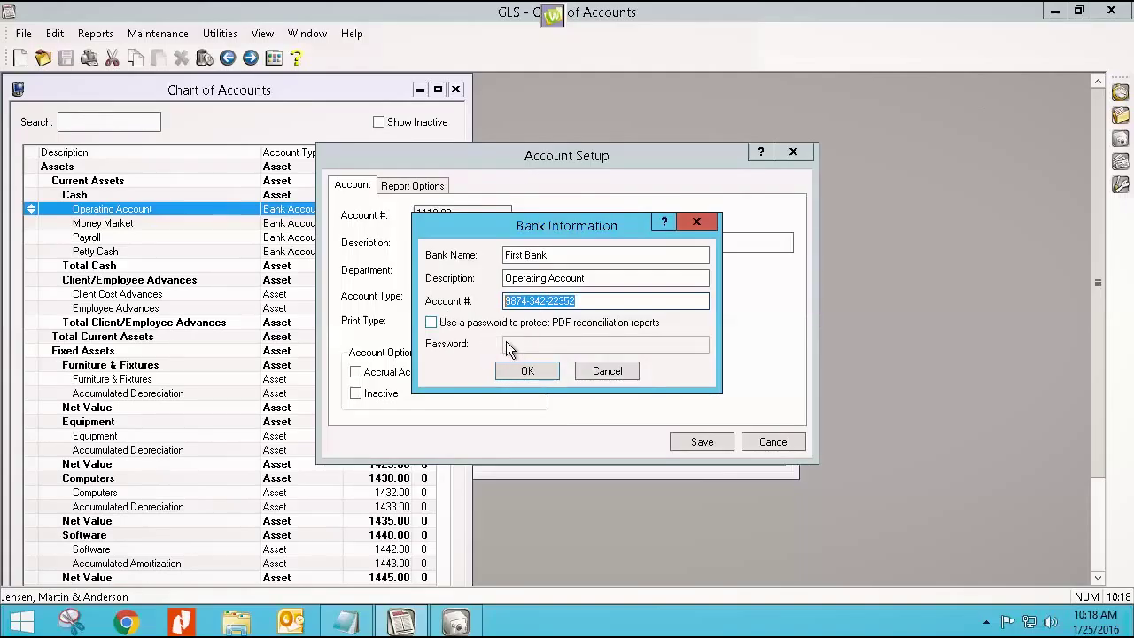
click(600, 369)
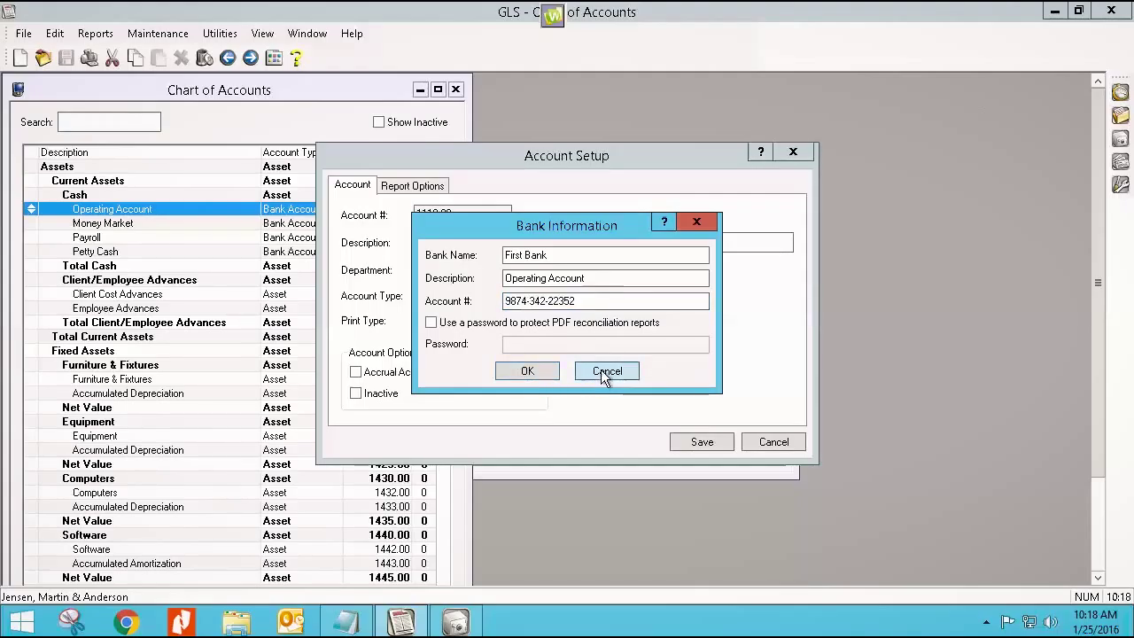
click(794, 151)
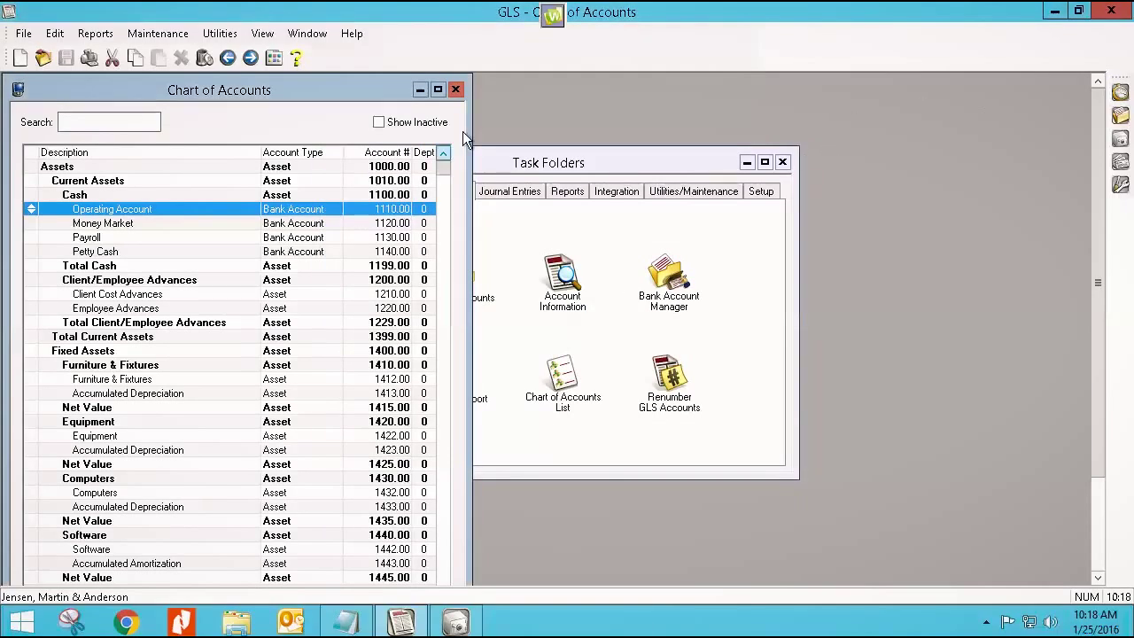
click(454, 92)
- Open Bank Account Manager and start importing bank transactions for account 1110.00
click(668, 279)
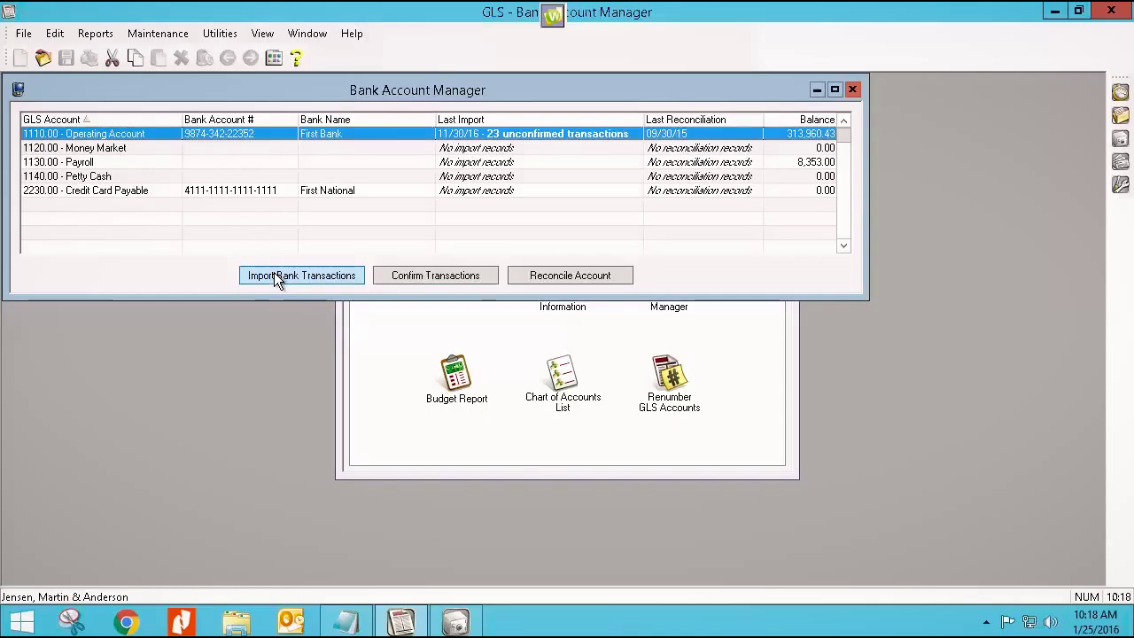
click(274, 277)
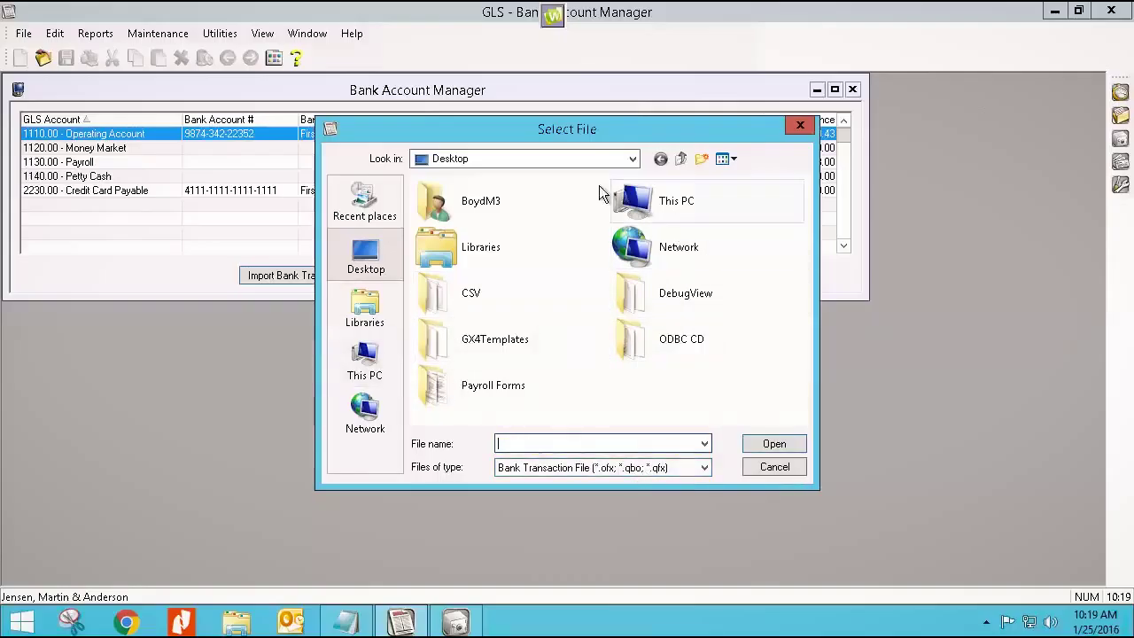
- Import 'GLS - 1110.00 Nov Import File.ofx' from ACS (S:) > STINFR18NP > Eval
click(655, 207)
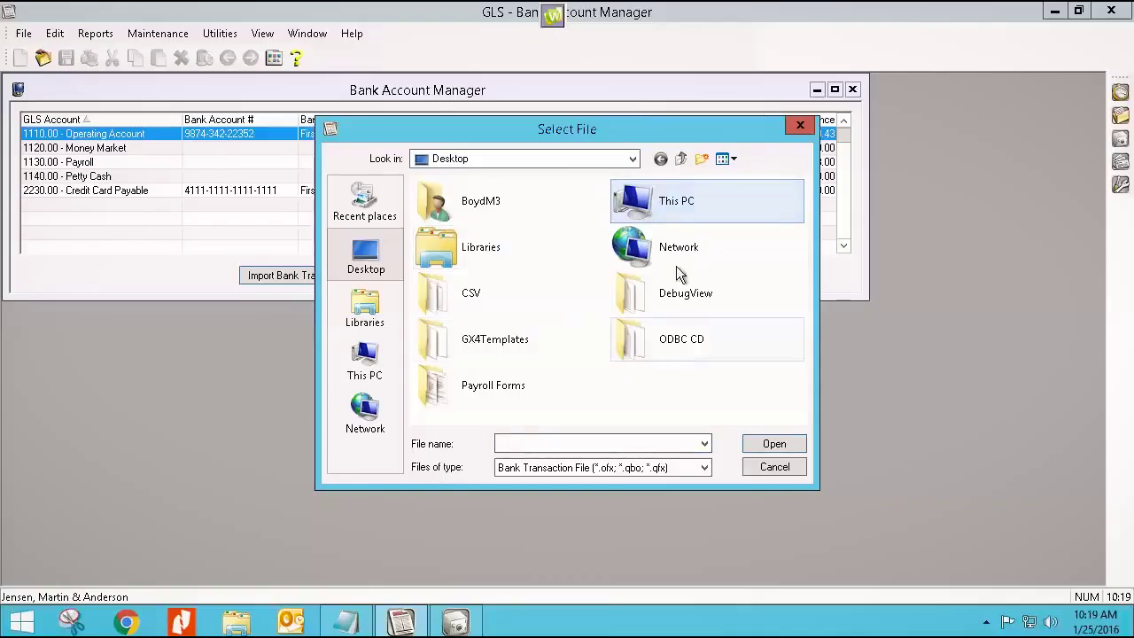
double_click(632, 198)
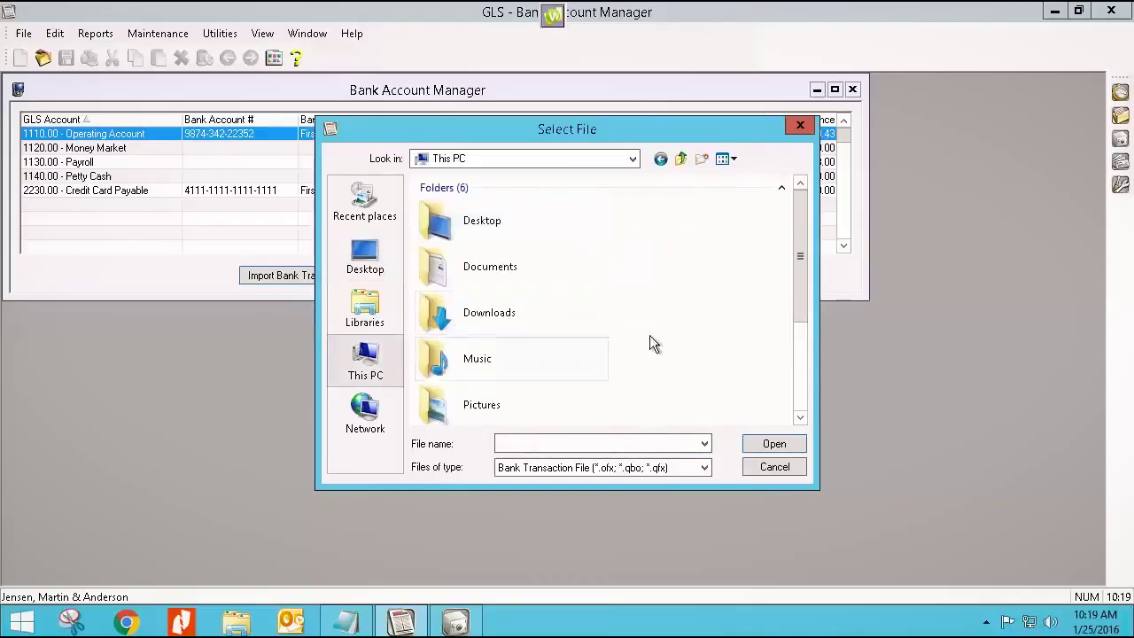
drag(800, 281, 792, 425)
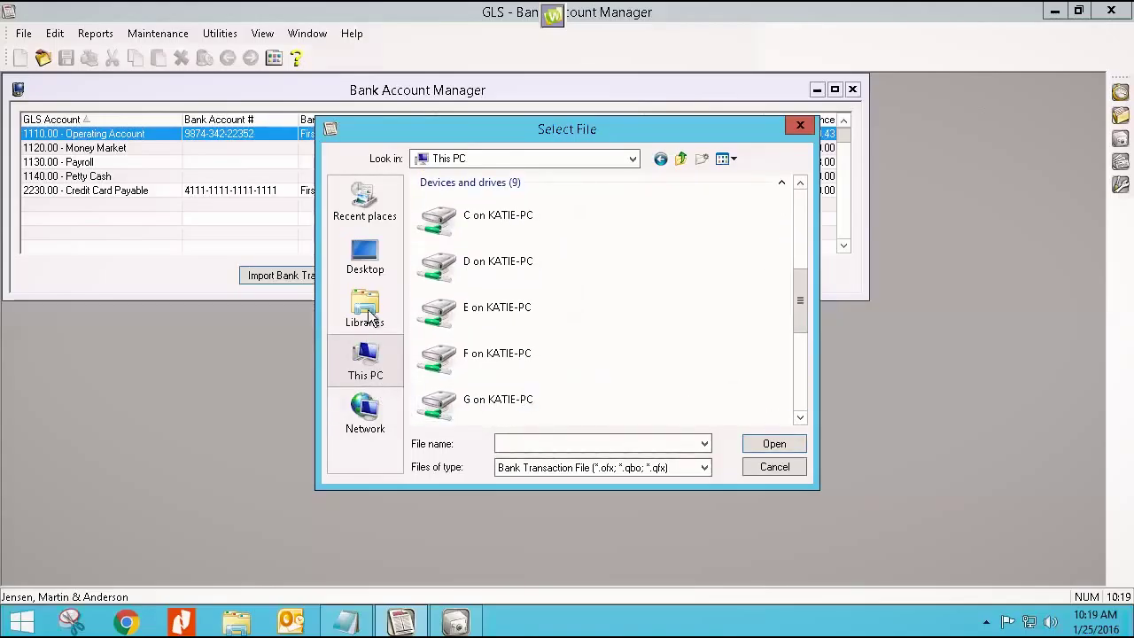
click(631, 158)
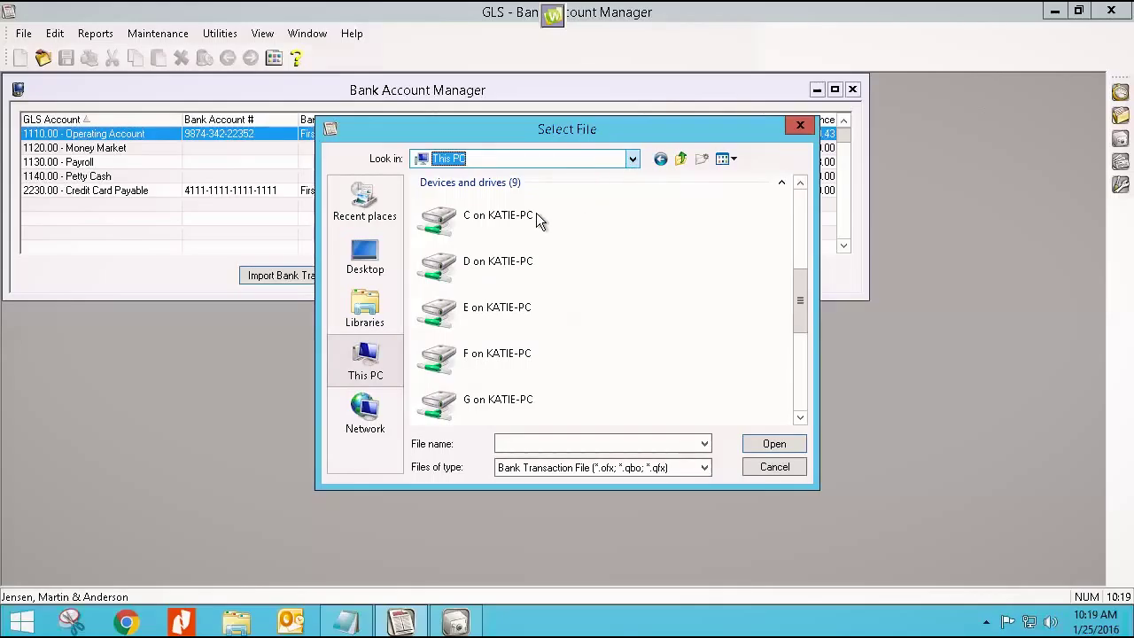
click(632, 158)
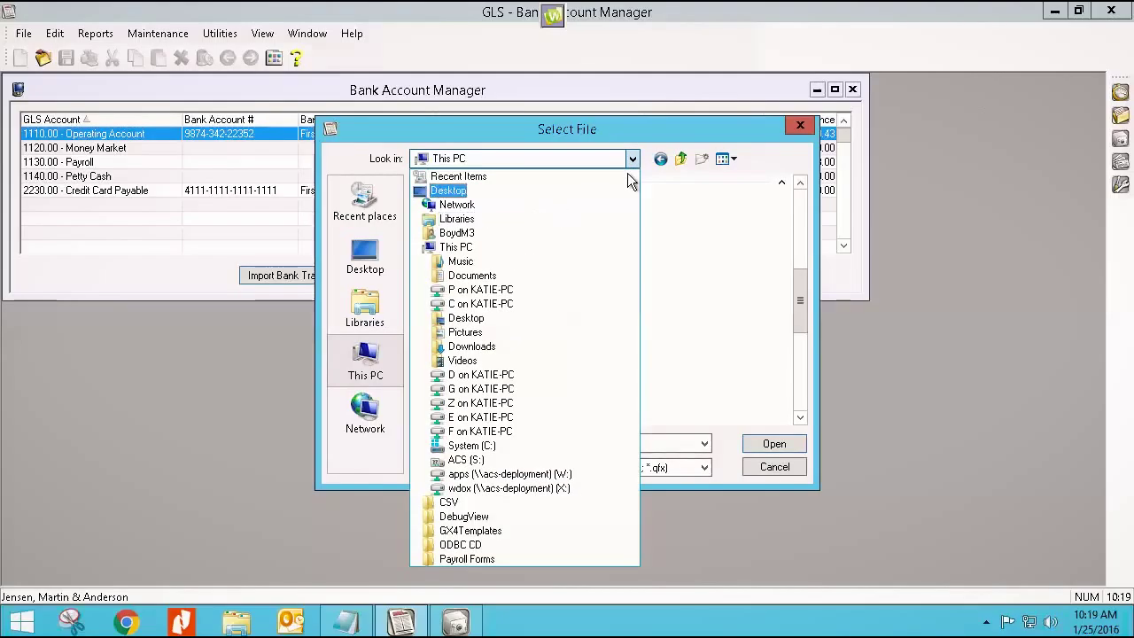
click(461, 459)
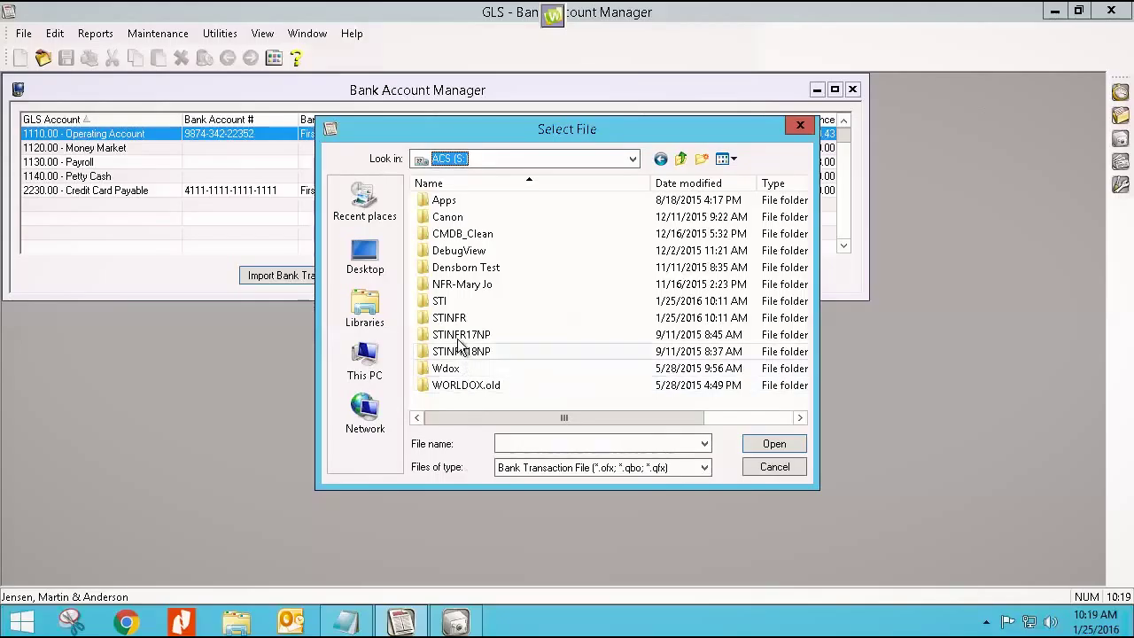
double_click(447, 351)
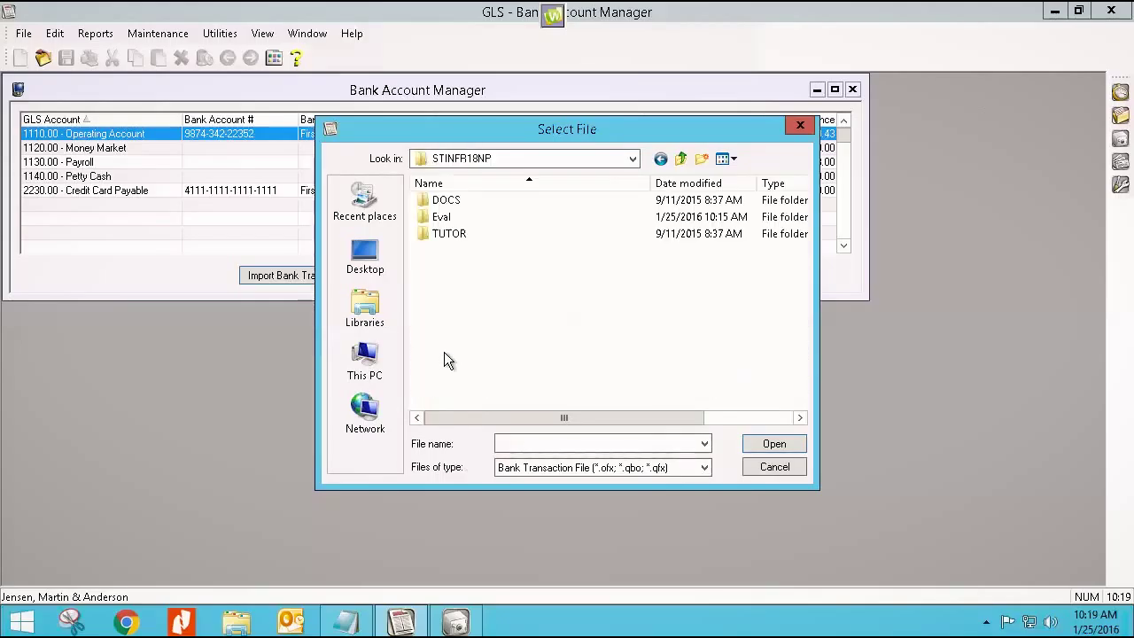
double_click(443, 217)
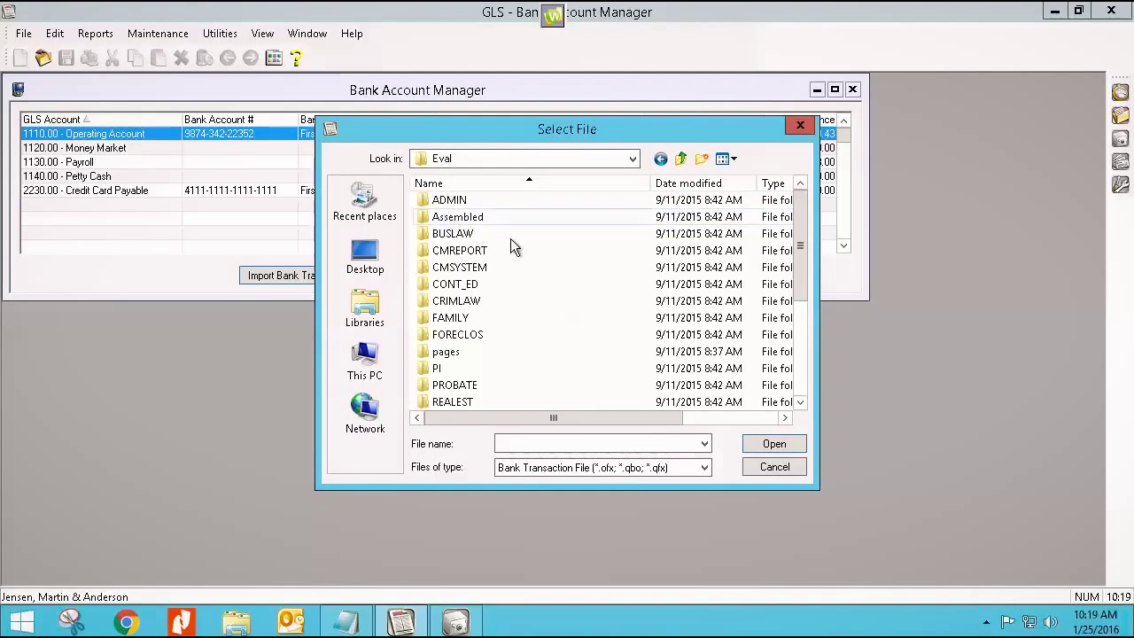
drag(799, 255, 799, 381)
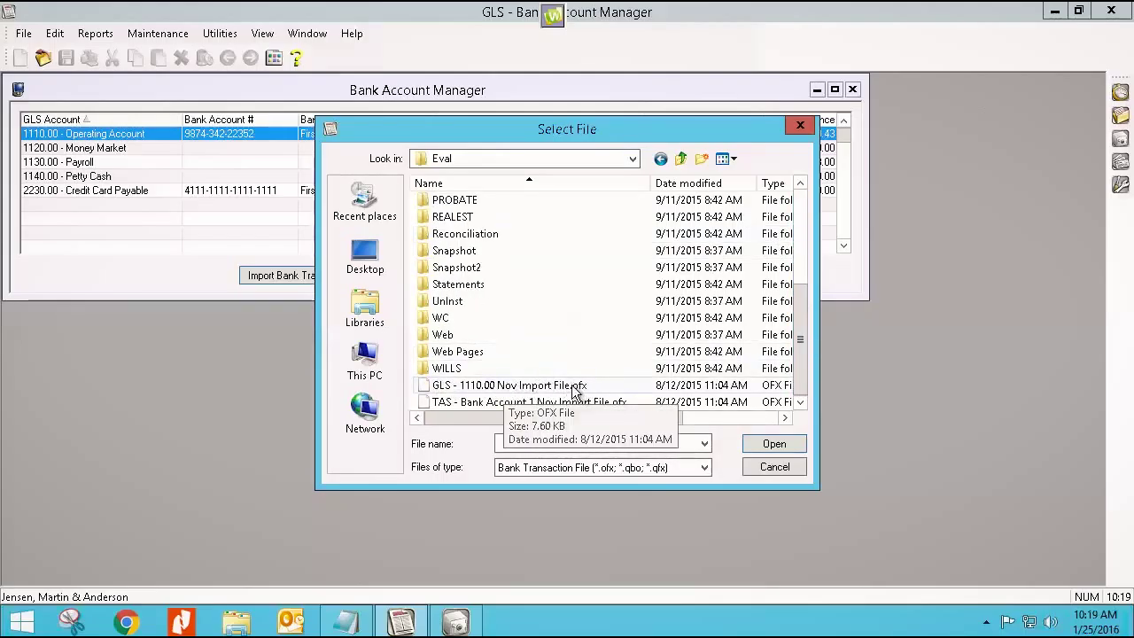
click(494, 390)
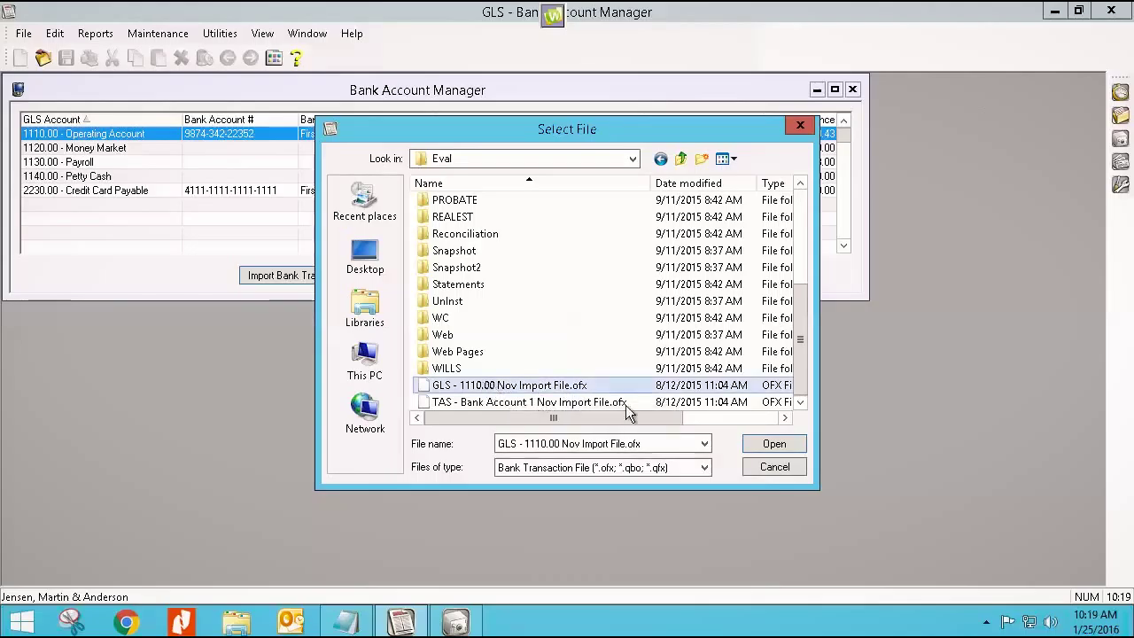
click(772, 445)
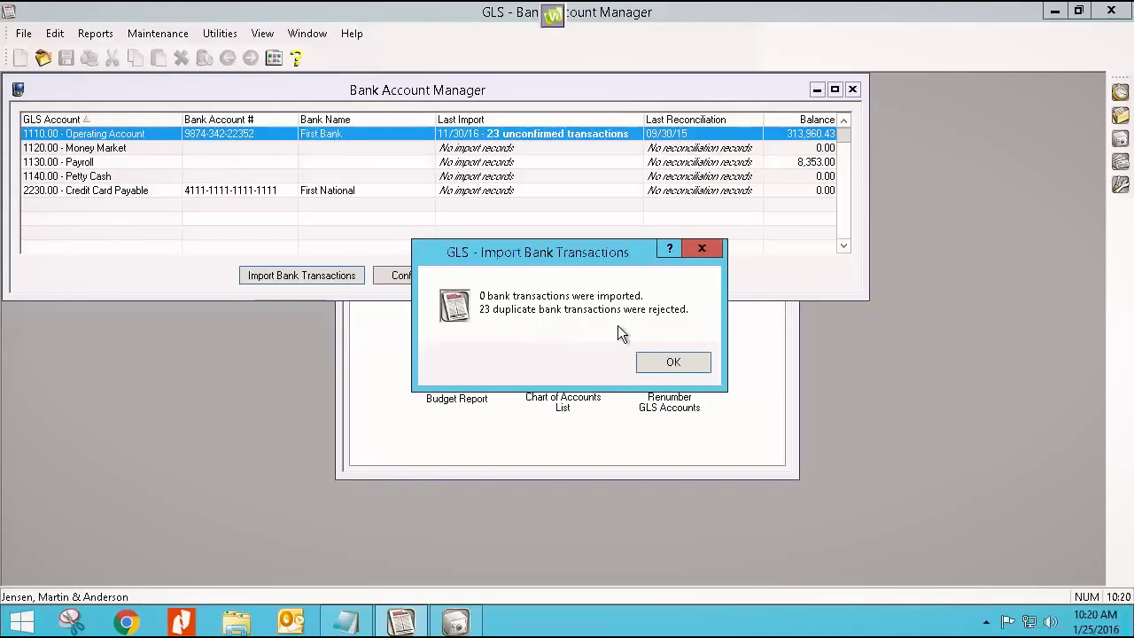
- Acknowledge the 23 rejected duplicates and keep the import file rather than deleting it
click(671, 363)
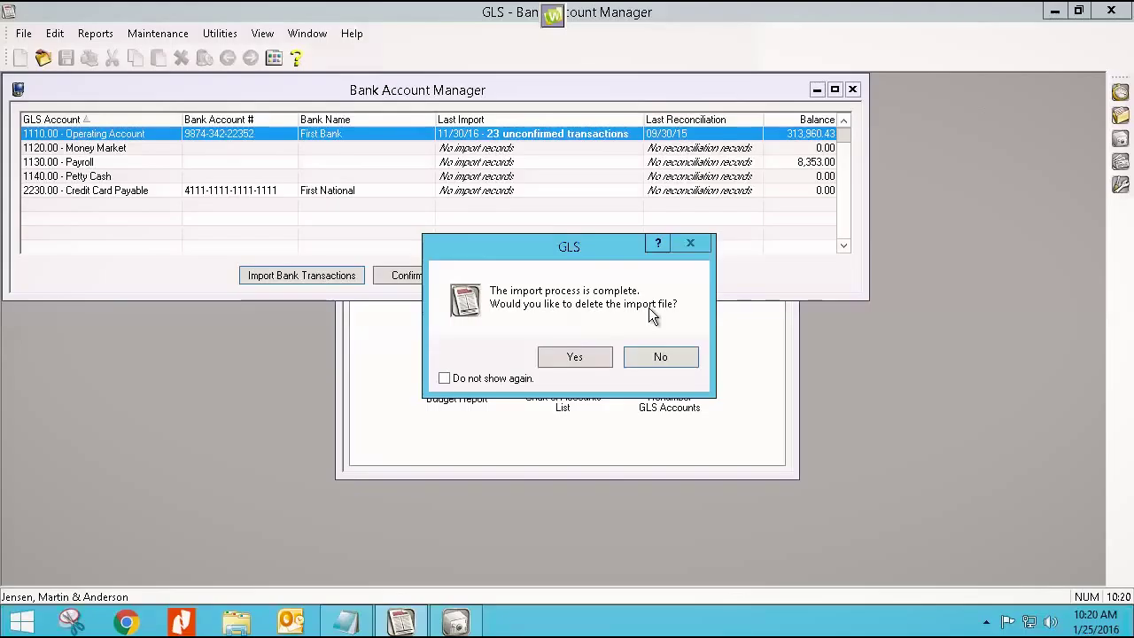
click(663, 357)
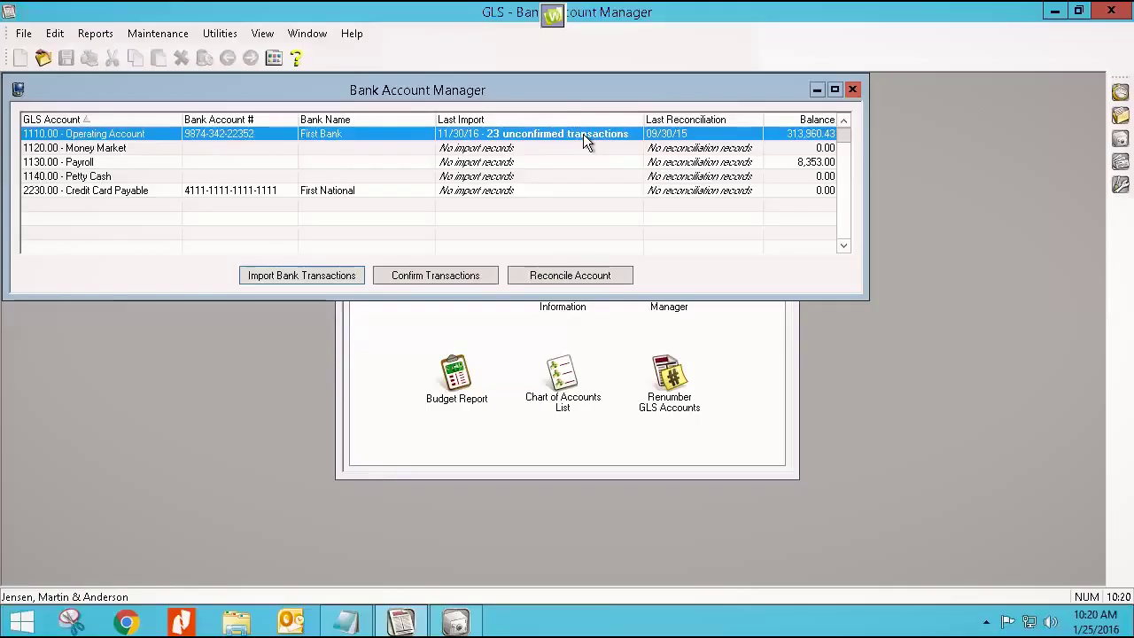
- Open Confirm Transactions for the 1110.00 Operating Account and view the matched pairs
click(421, 274)
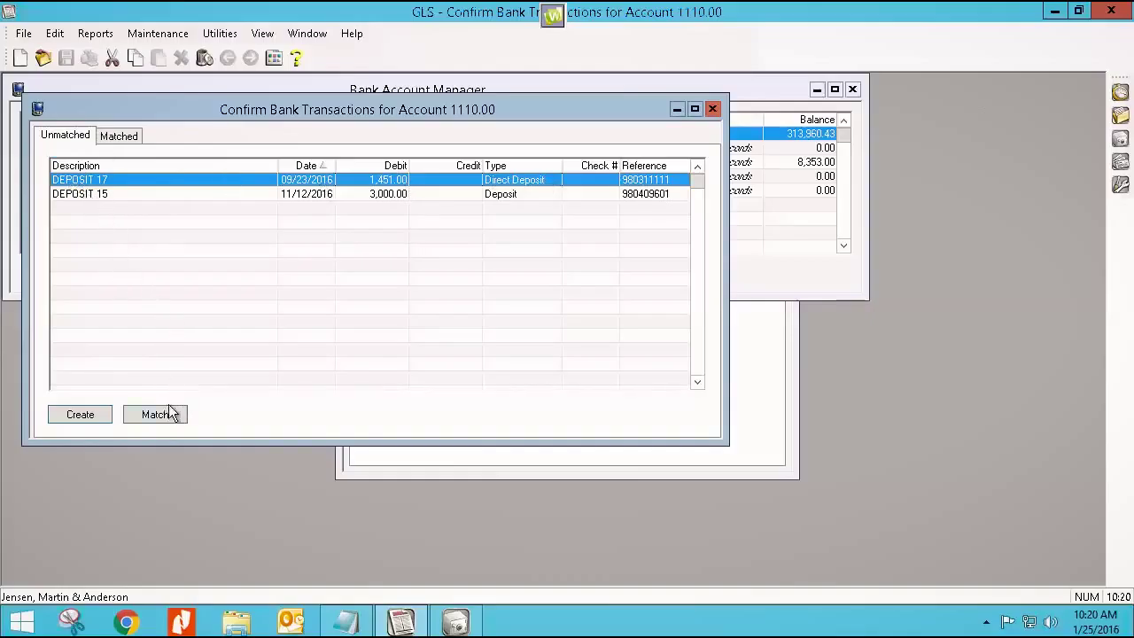
click(127, 139)
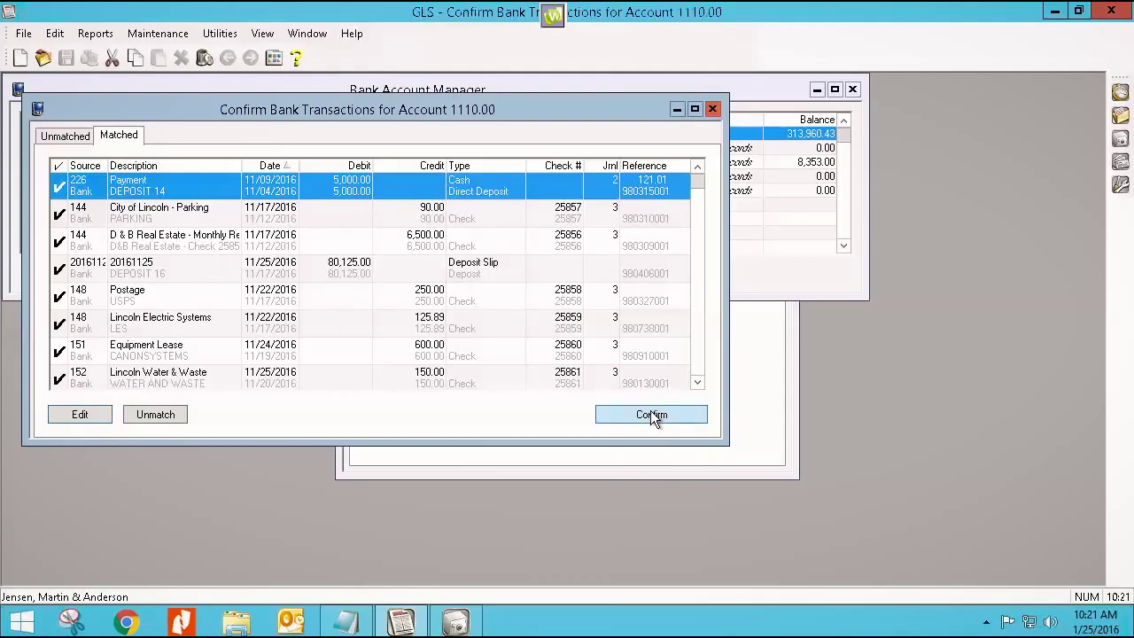
click(64, 135)
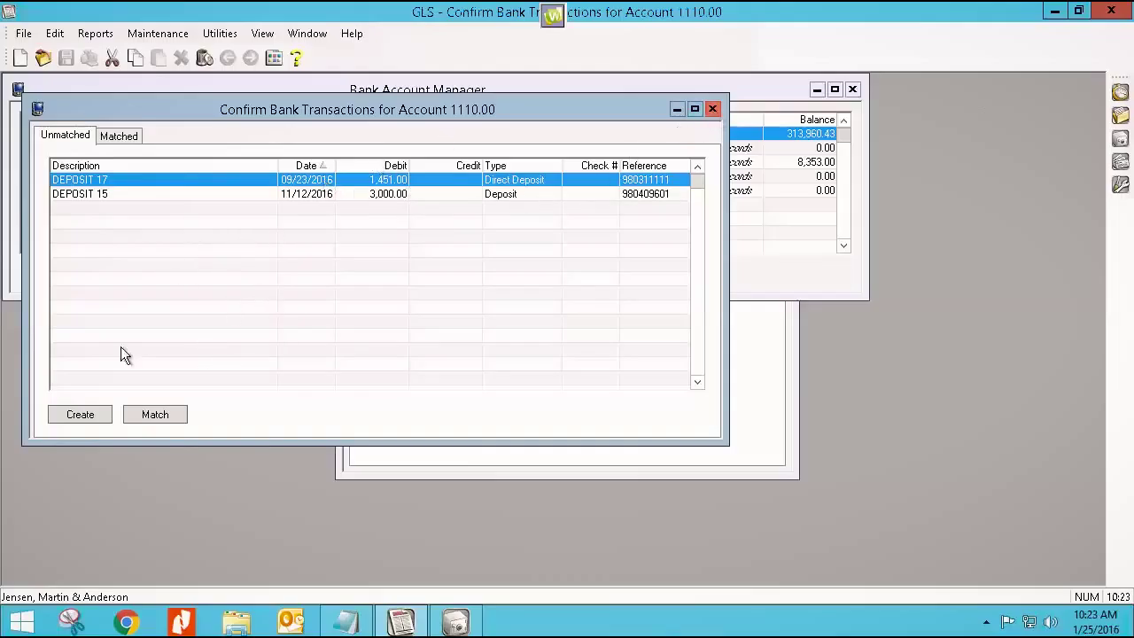
click(129, 138)
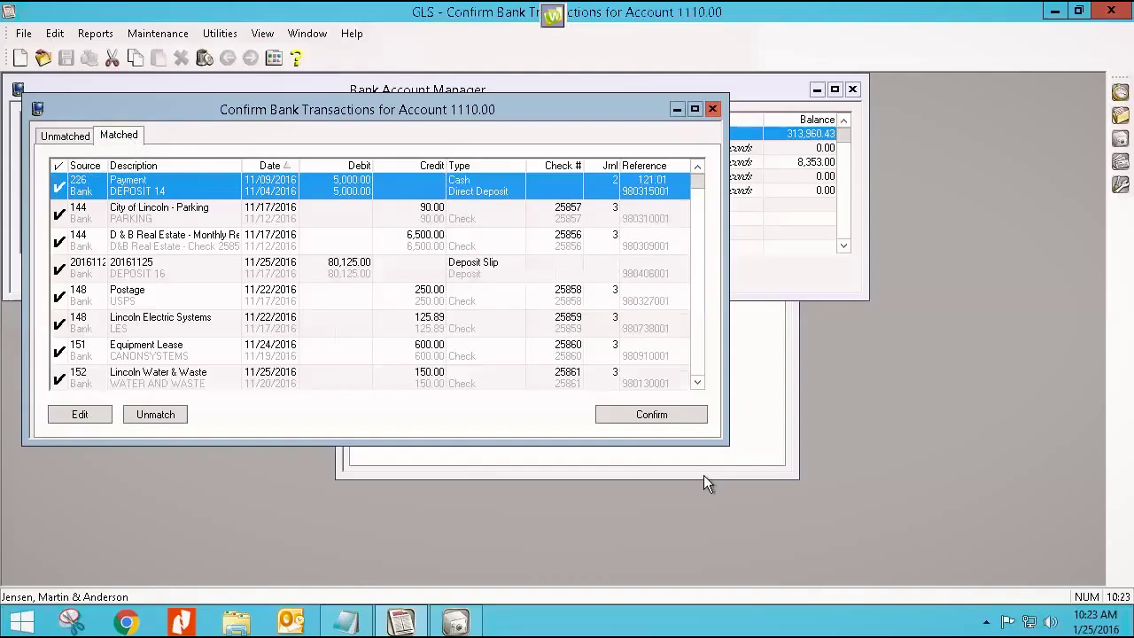
- Confirm the matched transactions, marking 21 GLS transactions cleared, then check the unmatched deposits
click(668, 413)
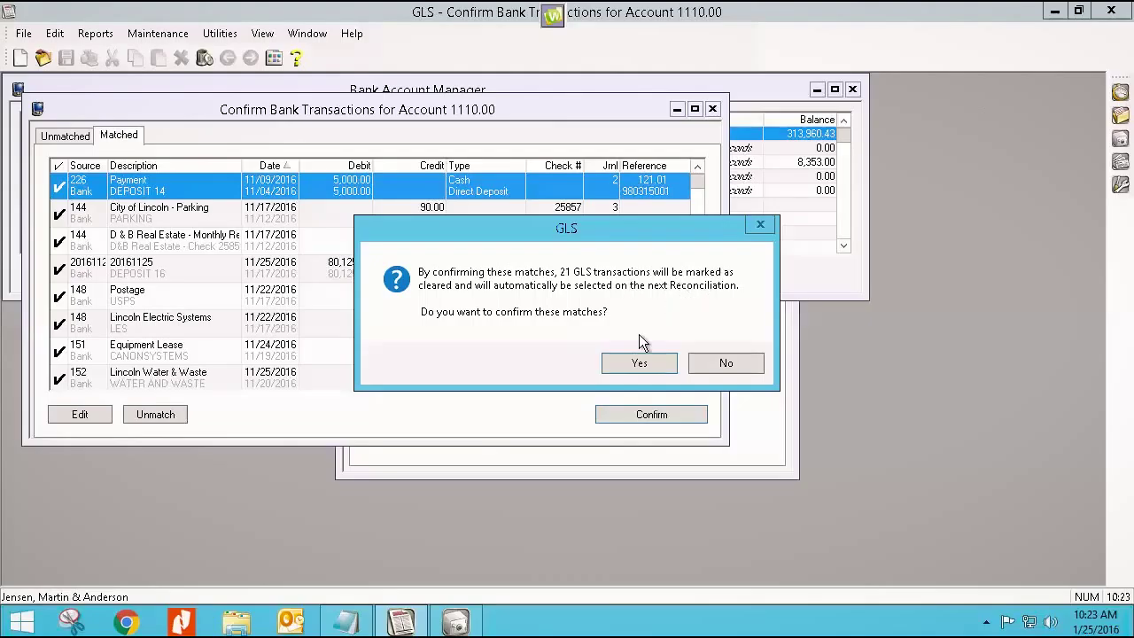
click(641, 363)
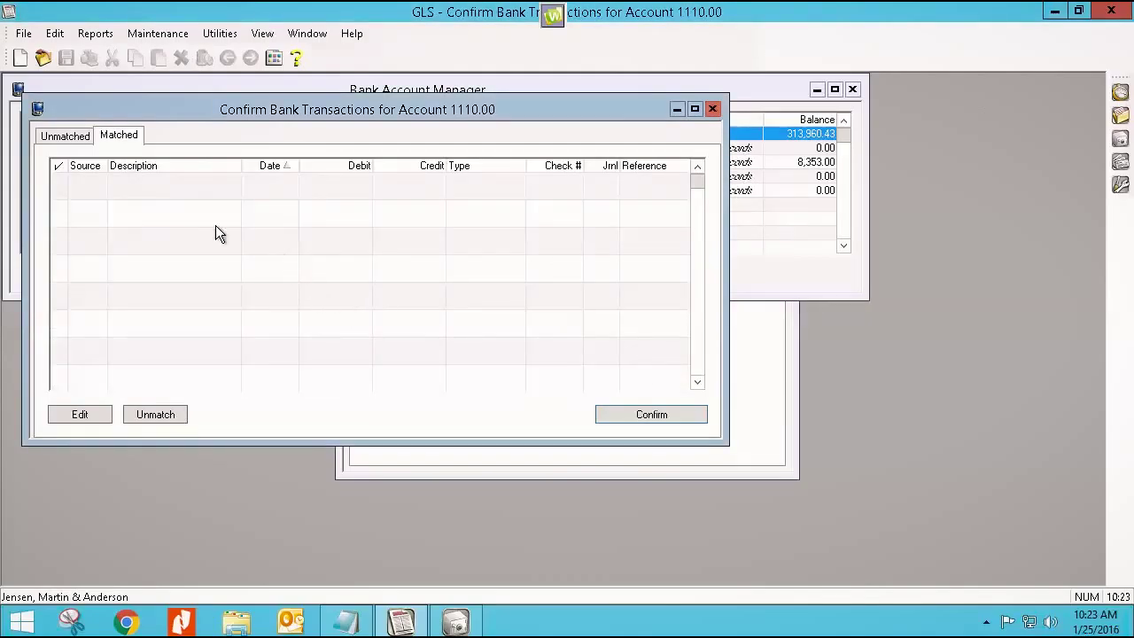
click(70, 137)
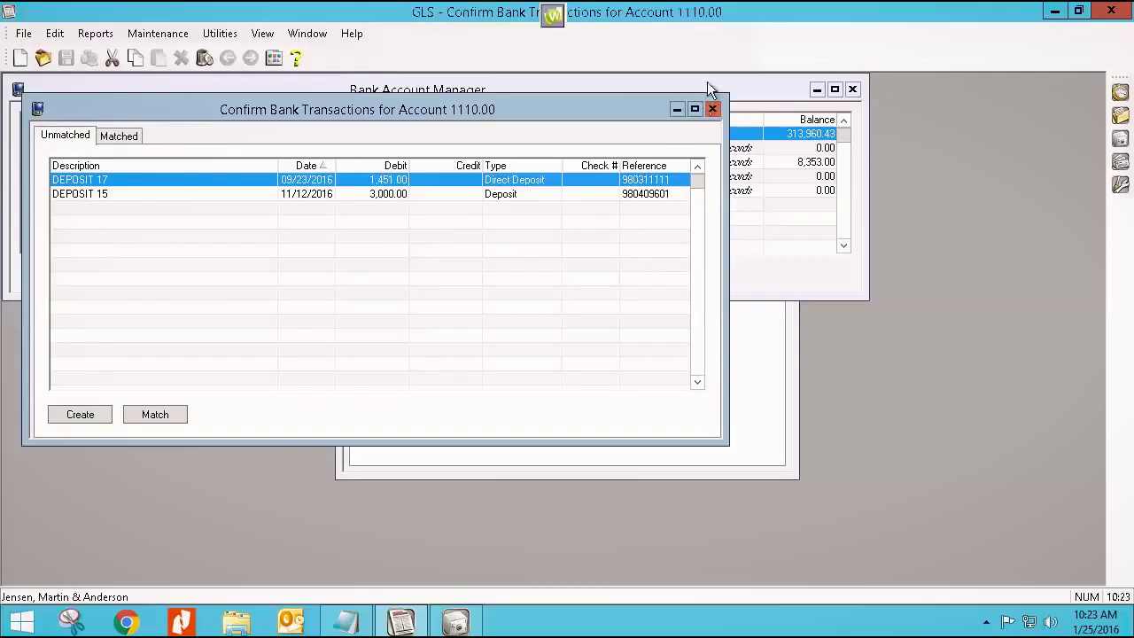
- Close Bank Account Manager and open Account Reconciliation from the Journal Entries tasks
click(712, 110)
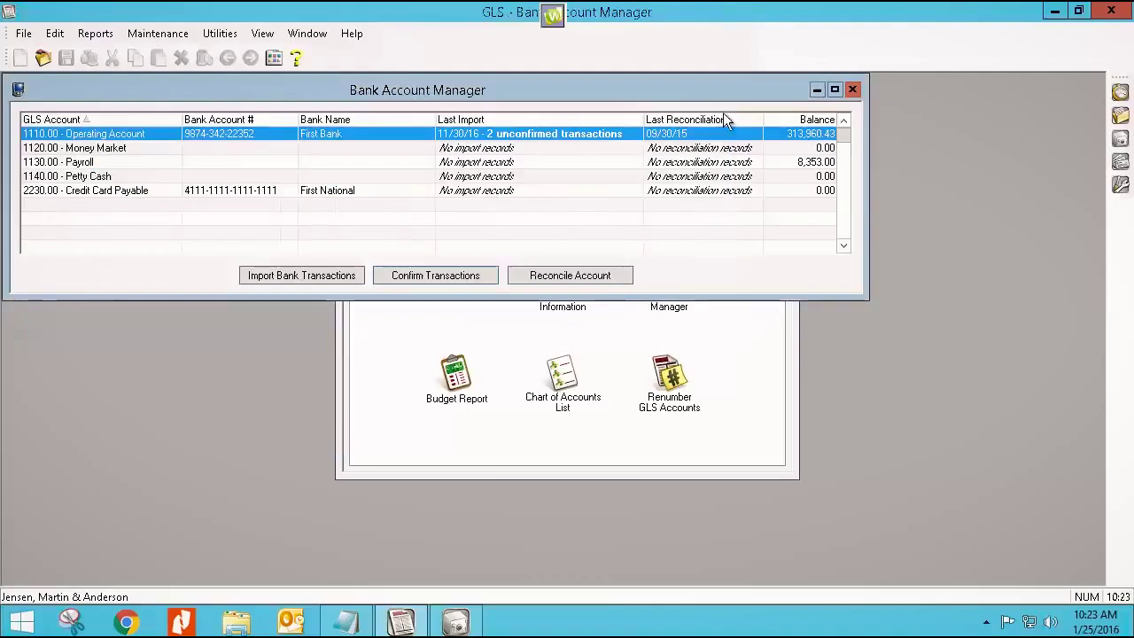
click(854, 89)
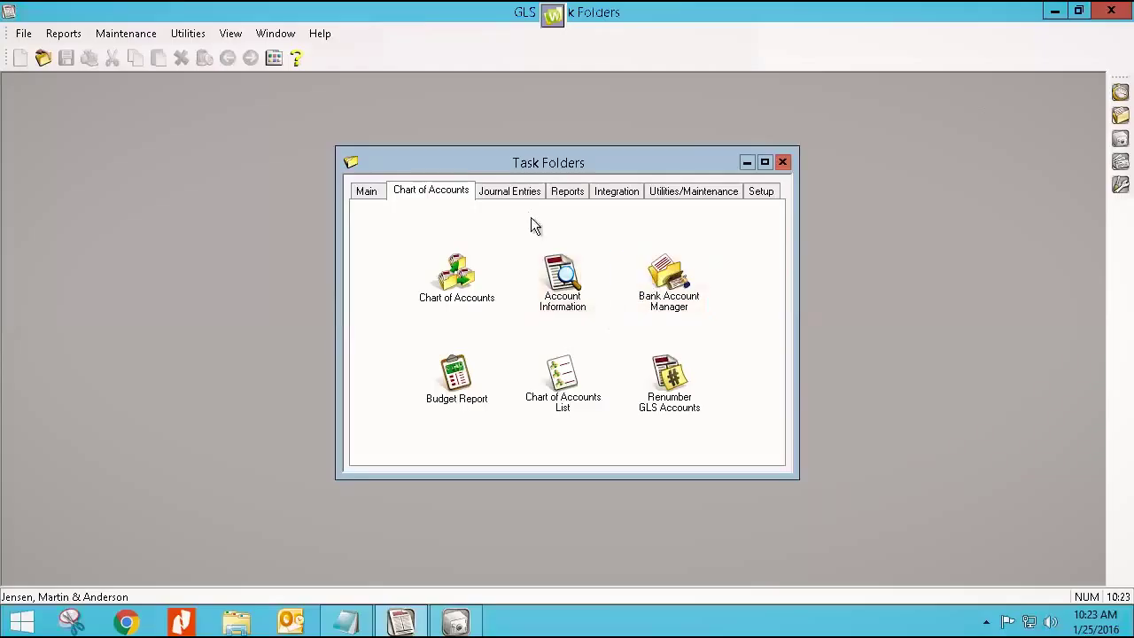
click(522, 192)
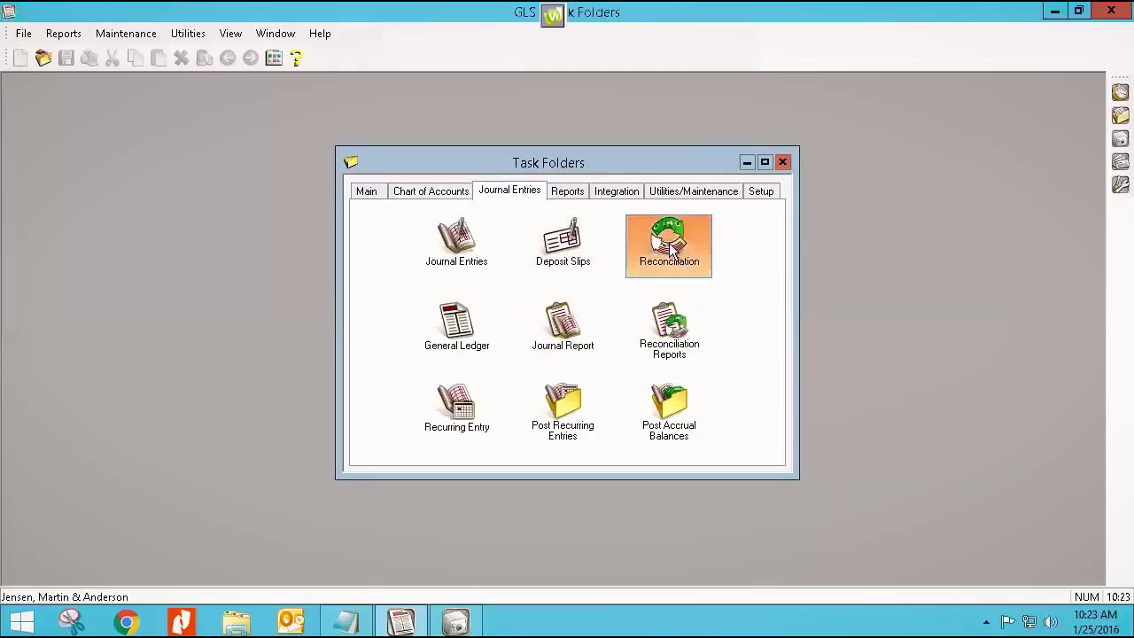
click(669, 246)
- Reconcile account 1110.00 for 10/31/2016 with ending balance 206,403.18, skipping unconfirmed transactions
click(544, 241)
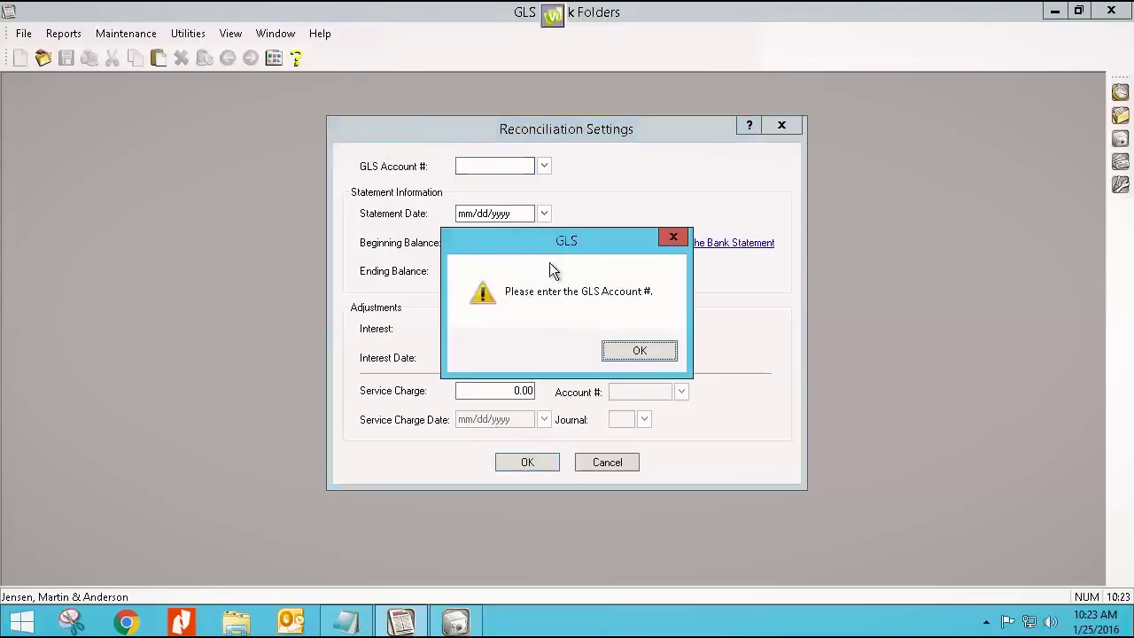
click(639, 350)
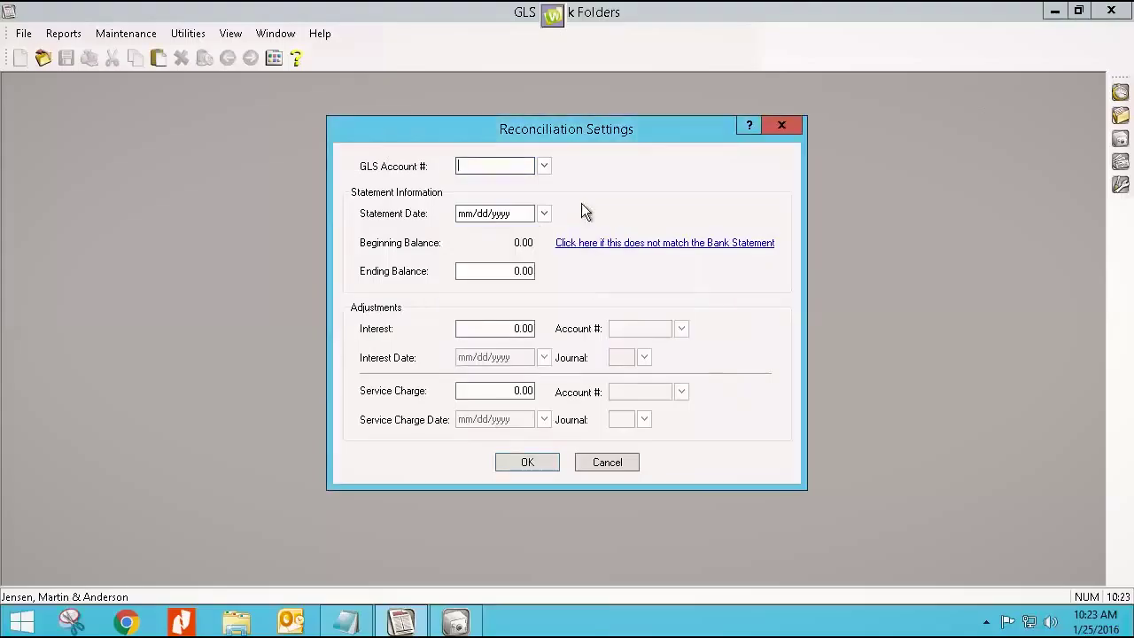
click(545, 166)
key(Return)
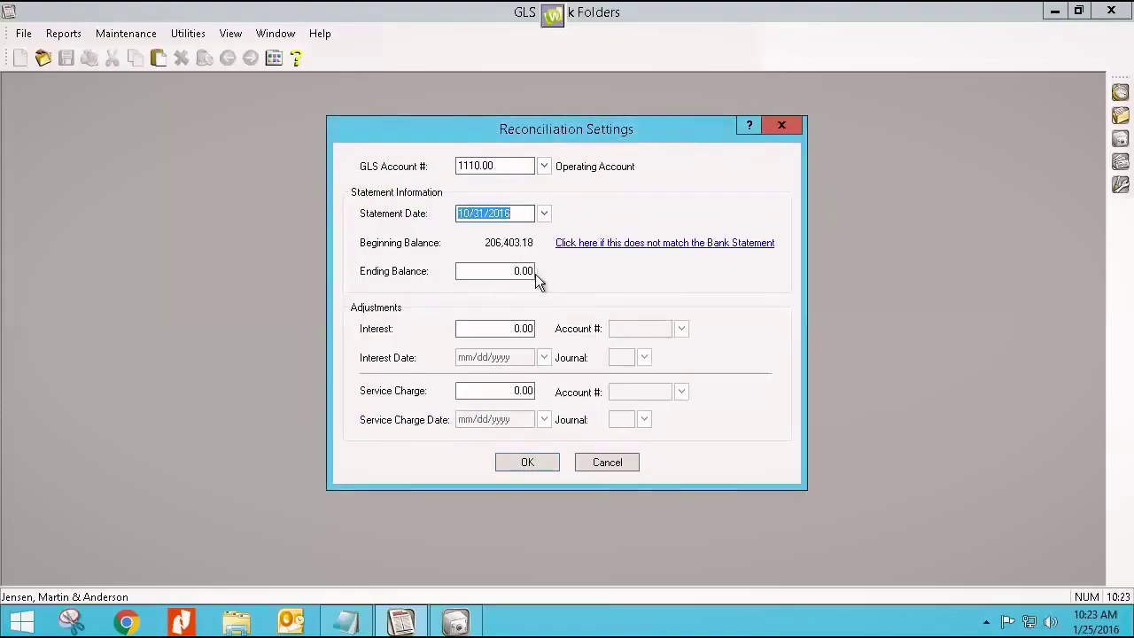
click(491, 269)
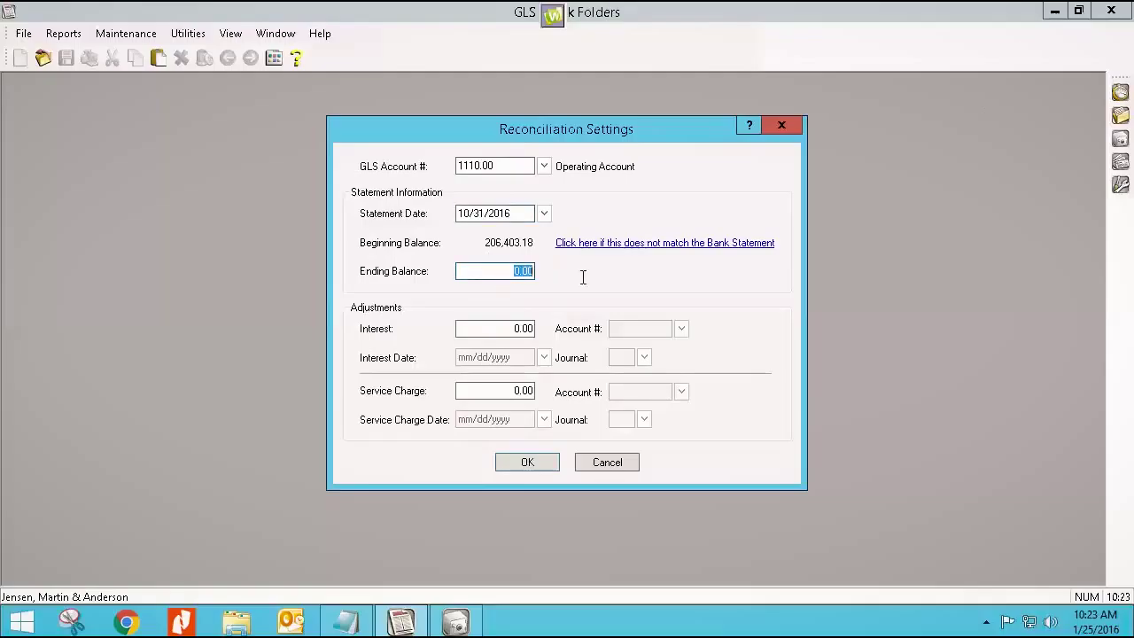
text(206,403.18)
click(519, 461)
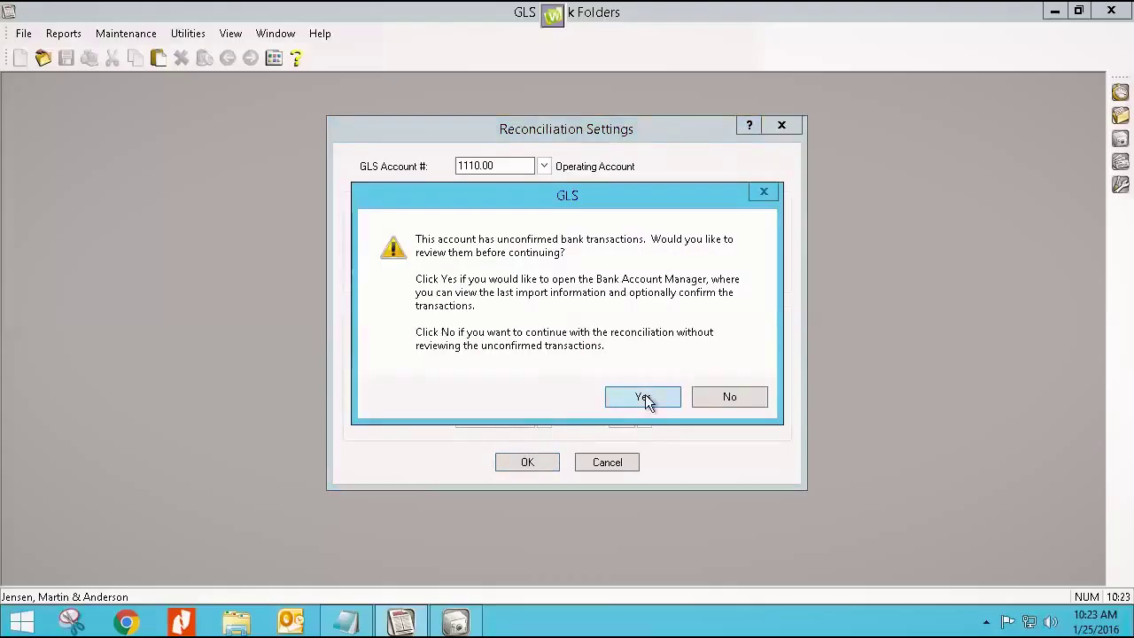
click(729, 397)
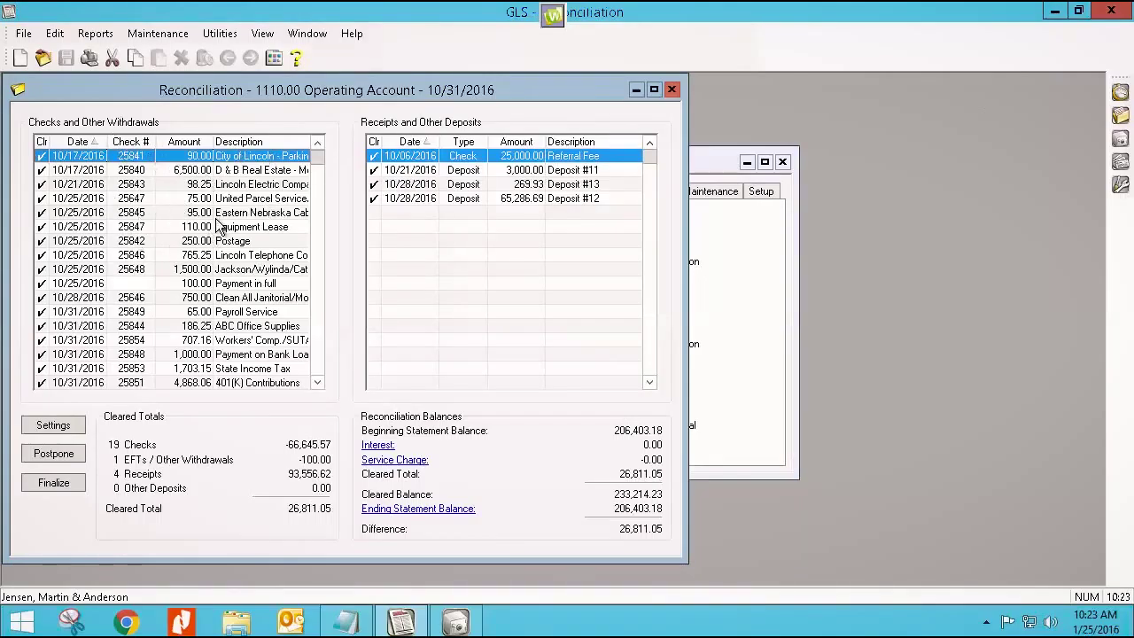
- Review the checks list, then postpone the 1110.00 reconciliation with cleared items saved
scroll(156, 256, down, 1)
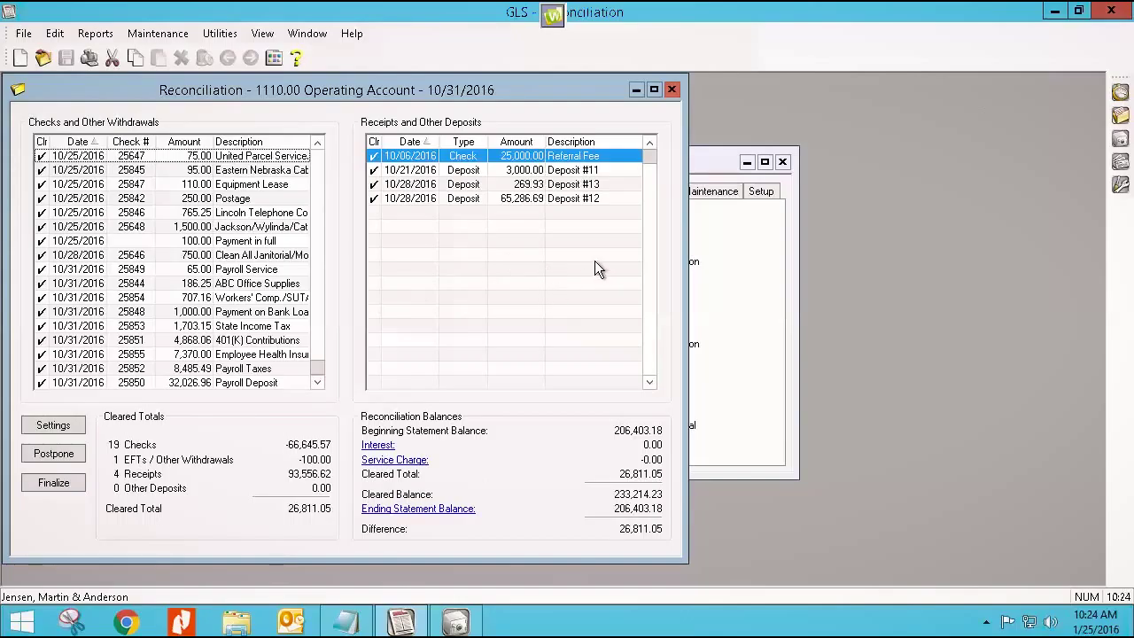
click(670, 96)
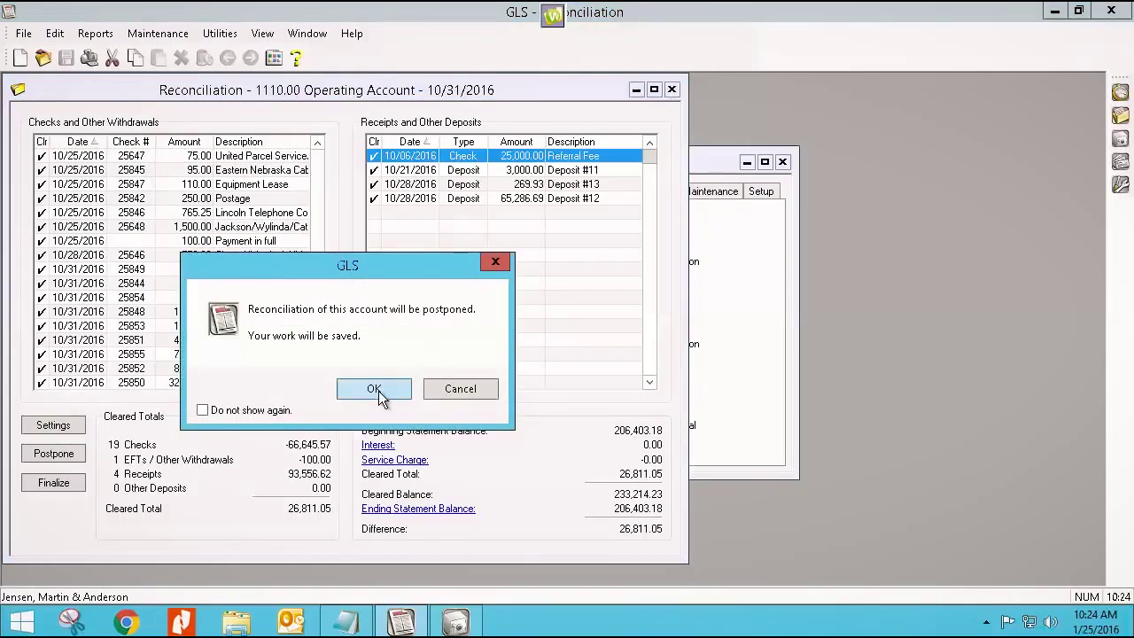
click(379, 391)
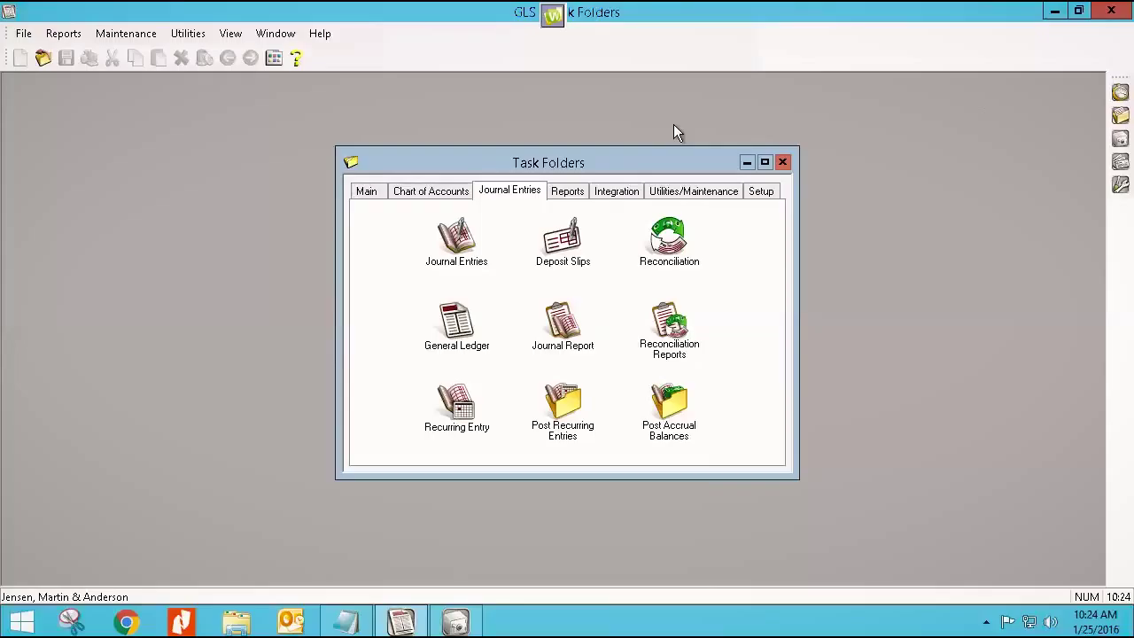
- Switch to Trust Accounting, then open and close the trust Bank Account Manager
click(1118, 142)
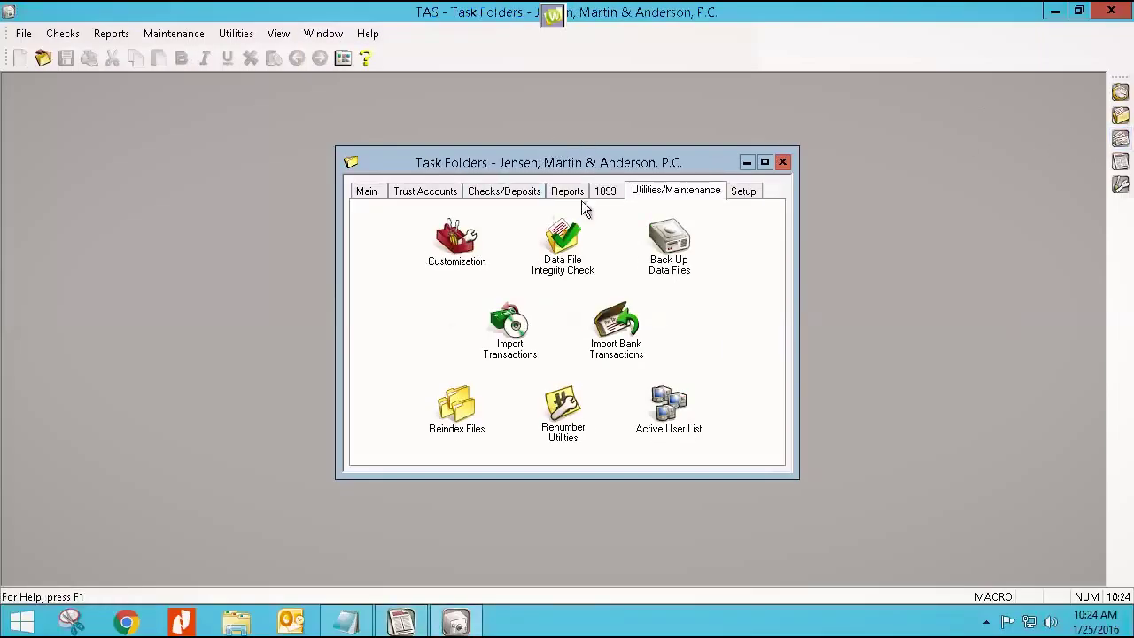
click(438, 191)
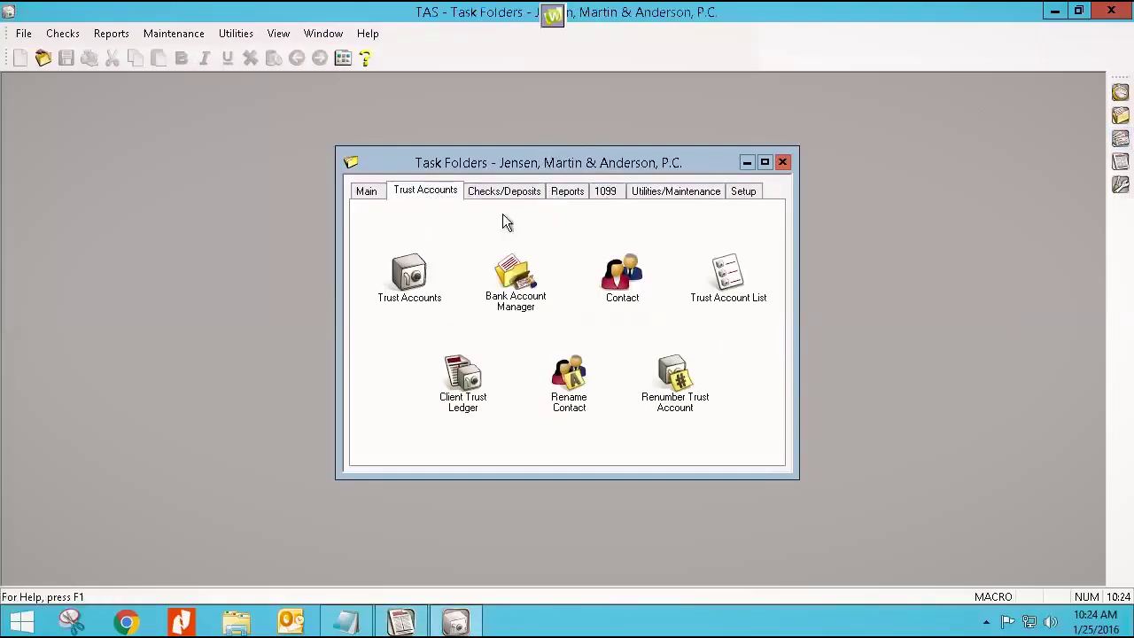
double_click(497, 280)
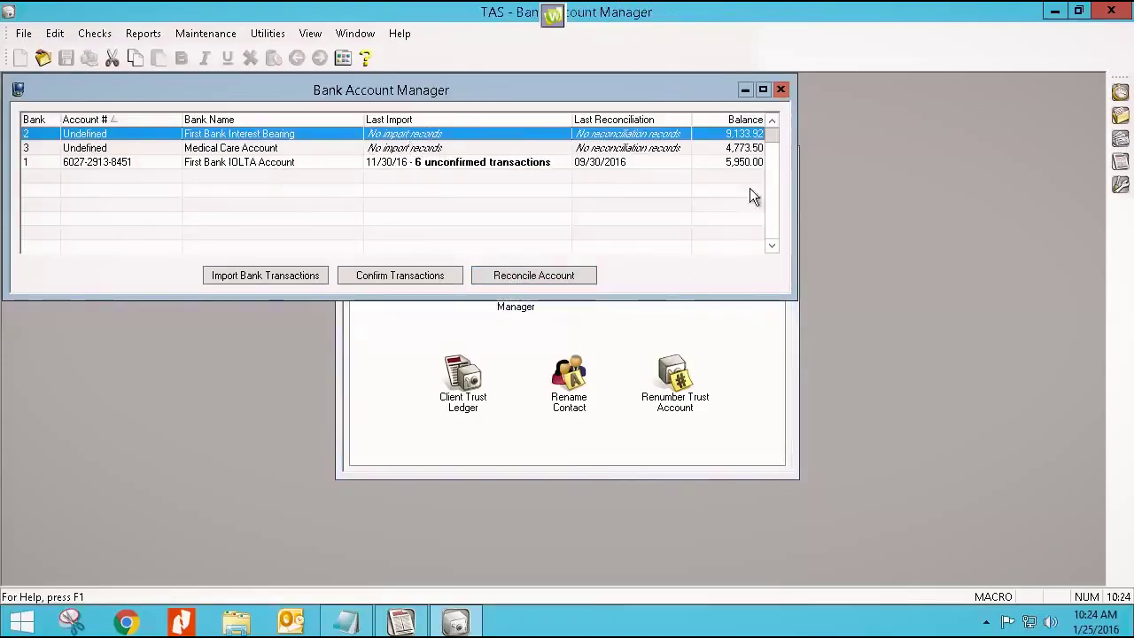
click(780, 90)
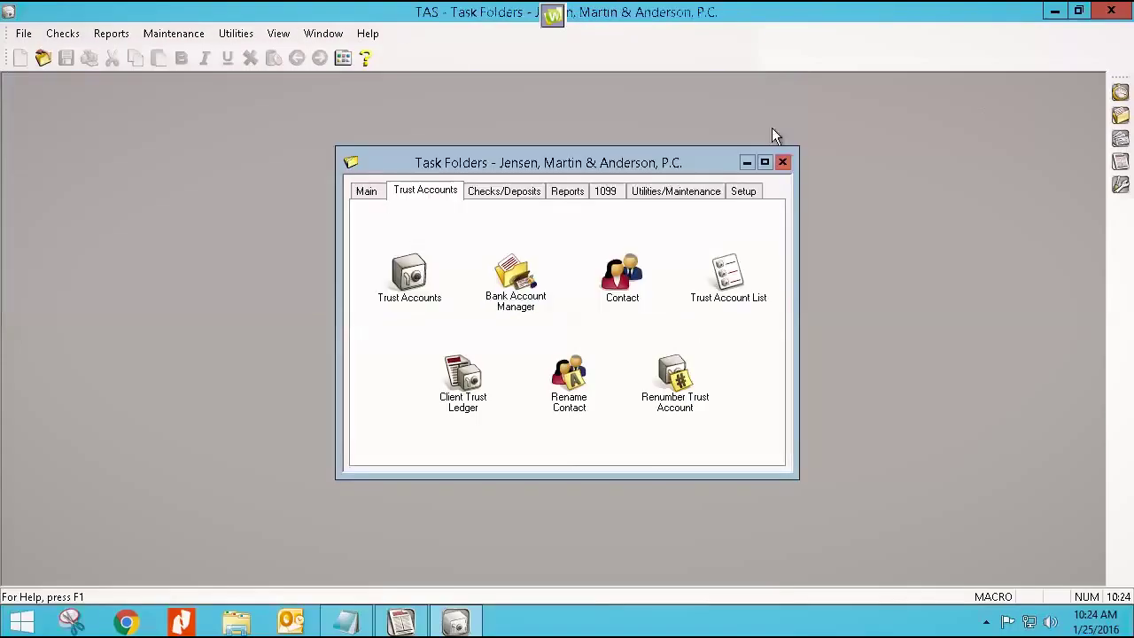
- View the First Bank IOLTA Account details in Bank Accounts setup and close without changes
click(744, 191)
double_click(521, 379)
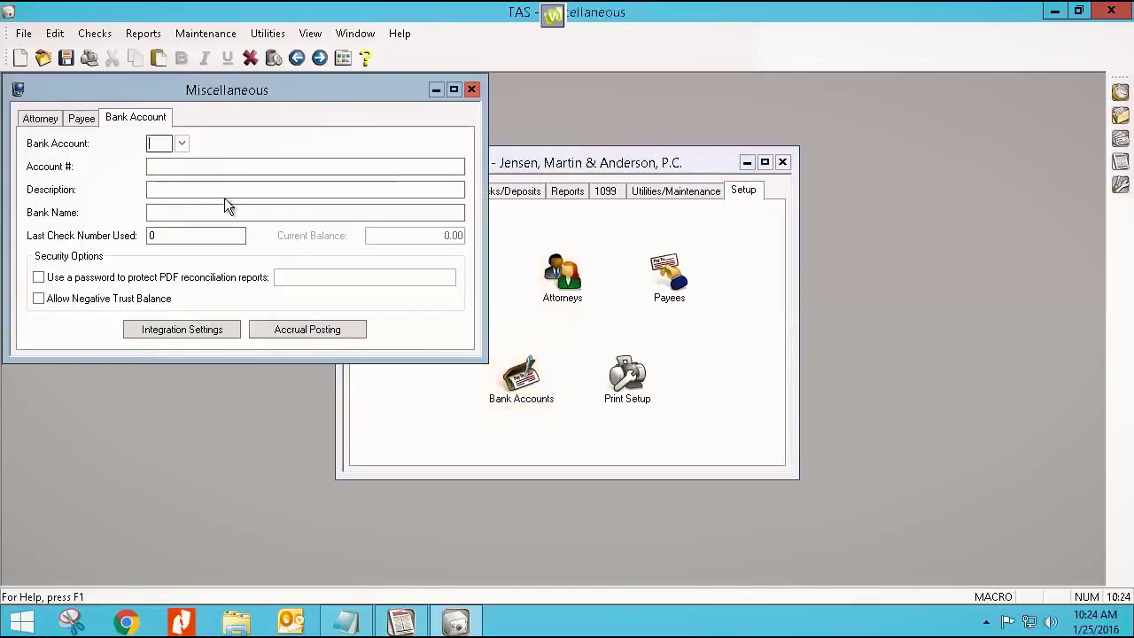
click(159, 168)
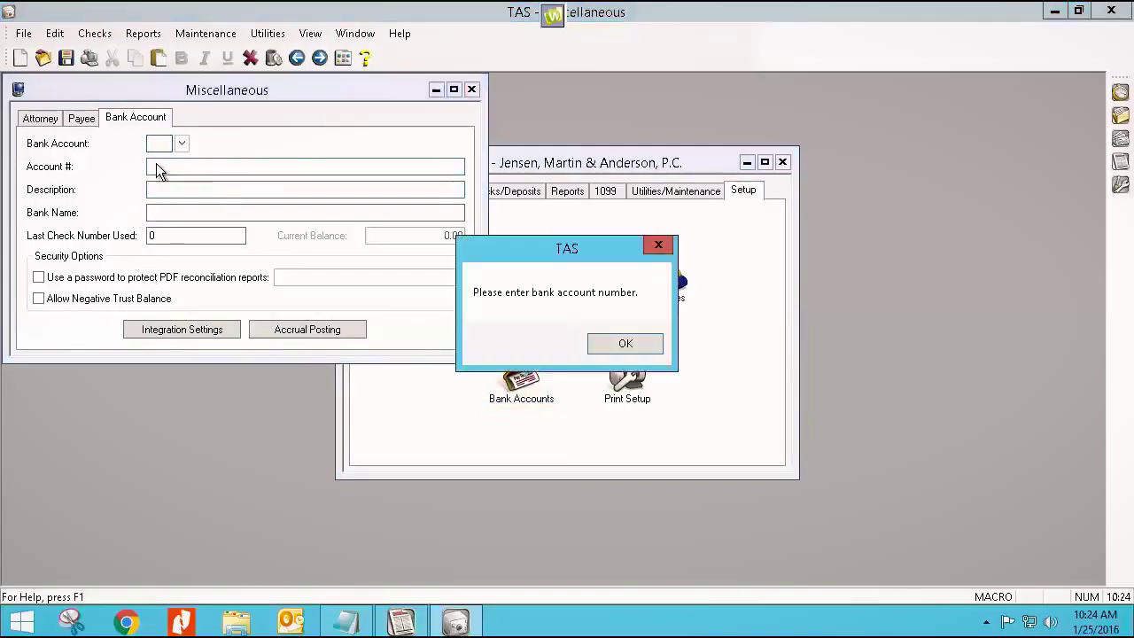
click(626, 343)
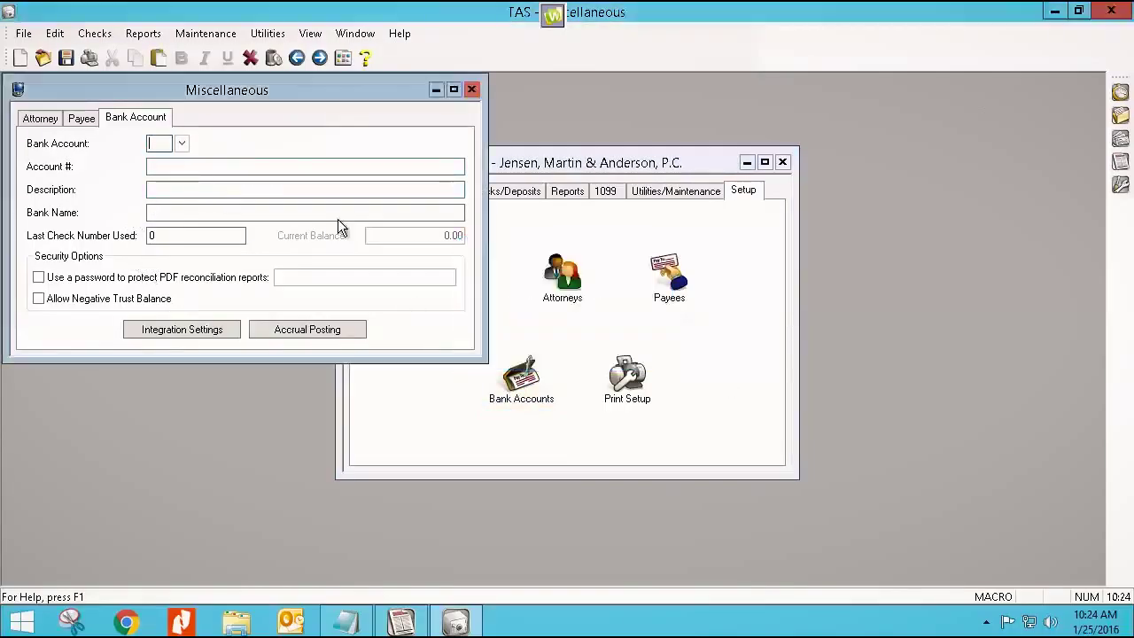
click(181, 143)
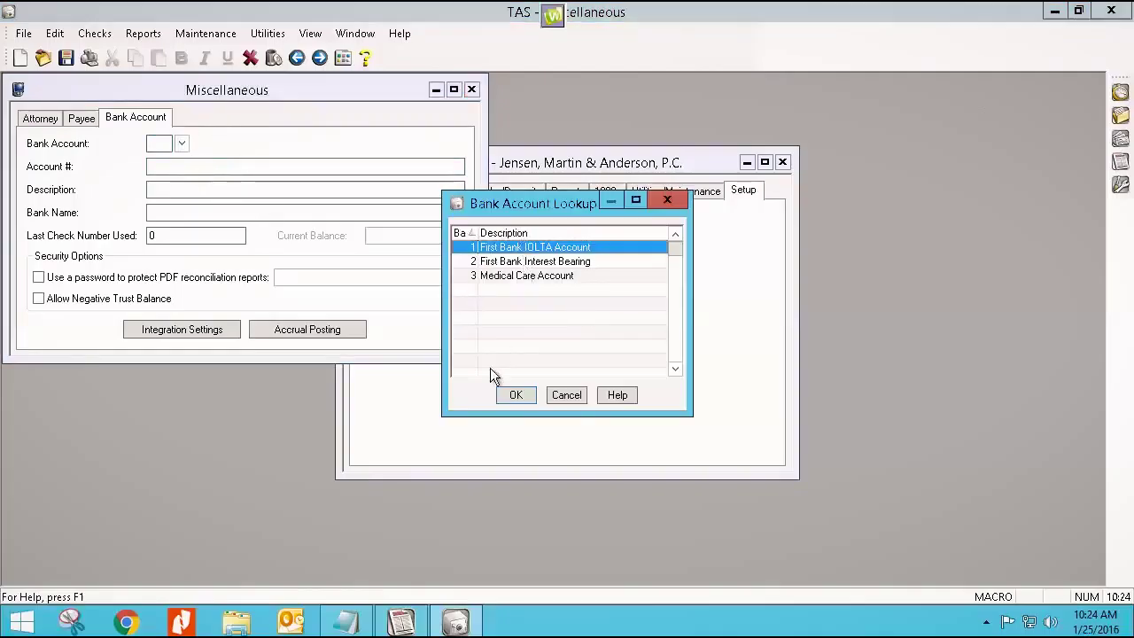
click(516, 396)
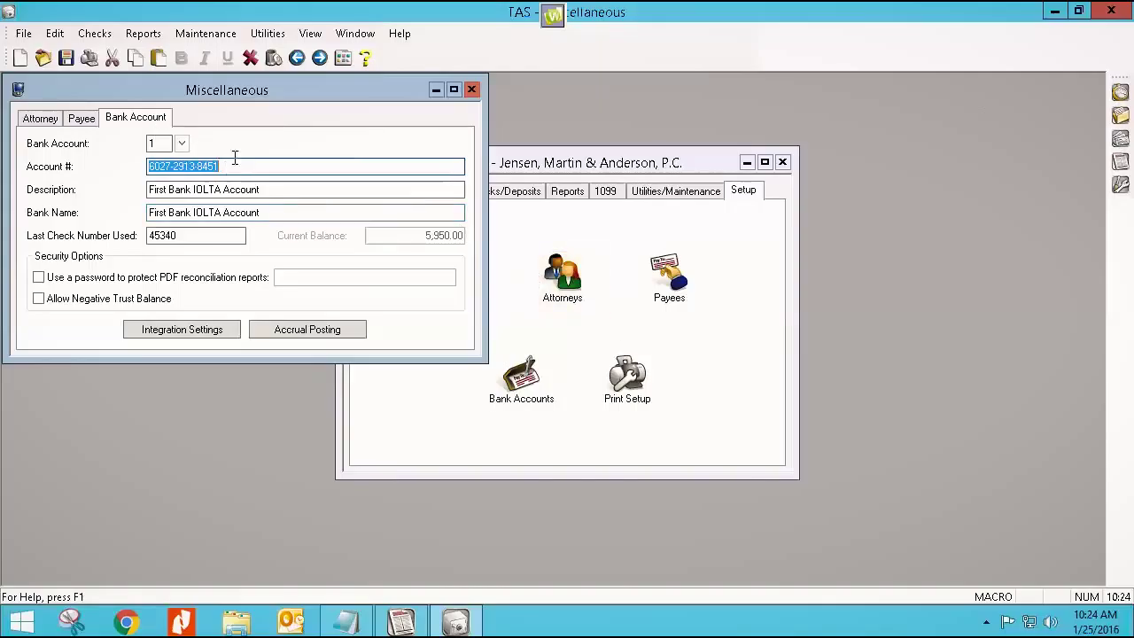
click(471, 90)
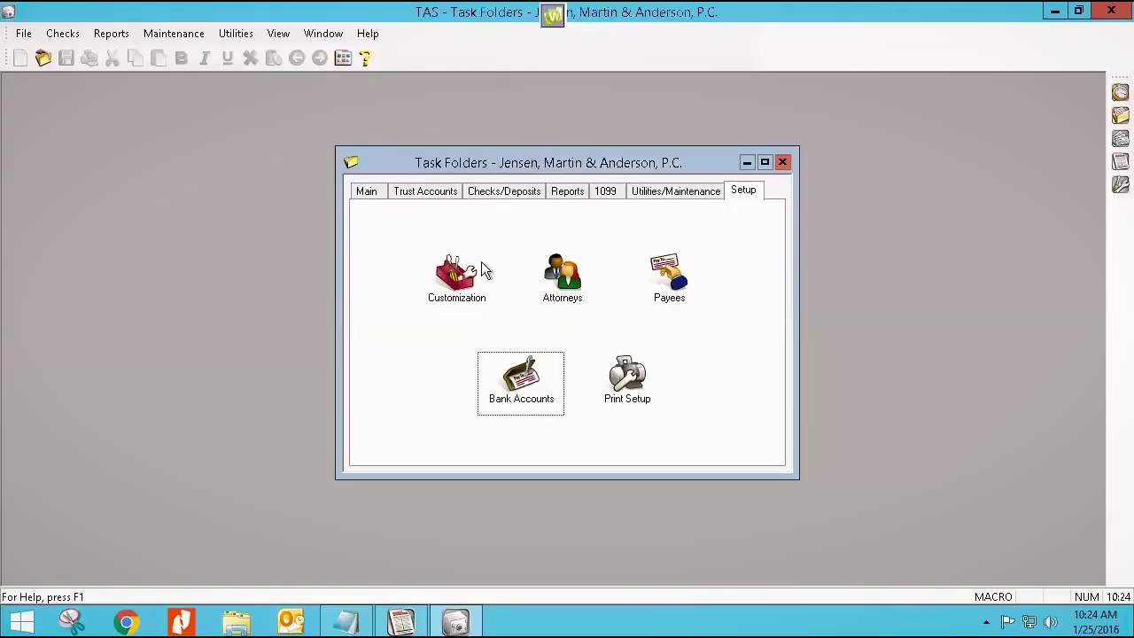
- Open the trust Bank Account Manager and select the First Bank IOLTA Account
click(370, 190)
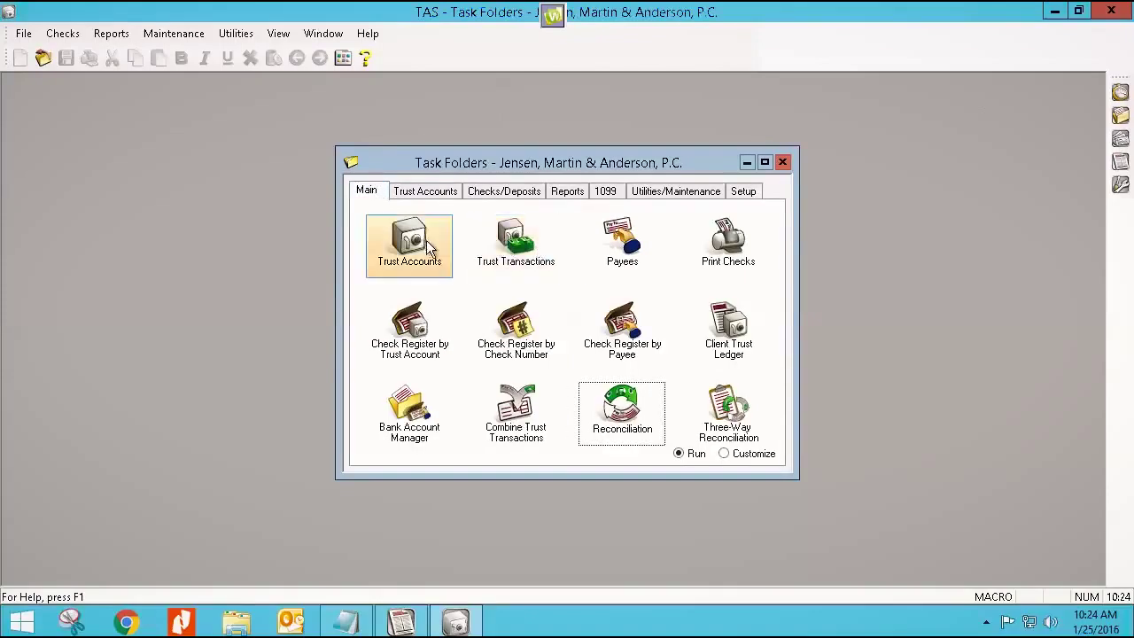
click(436, 195)
click(536, 289)
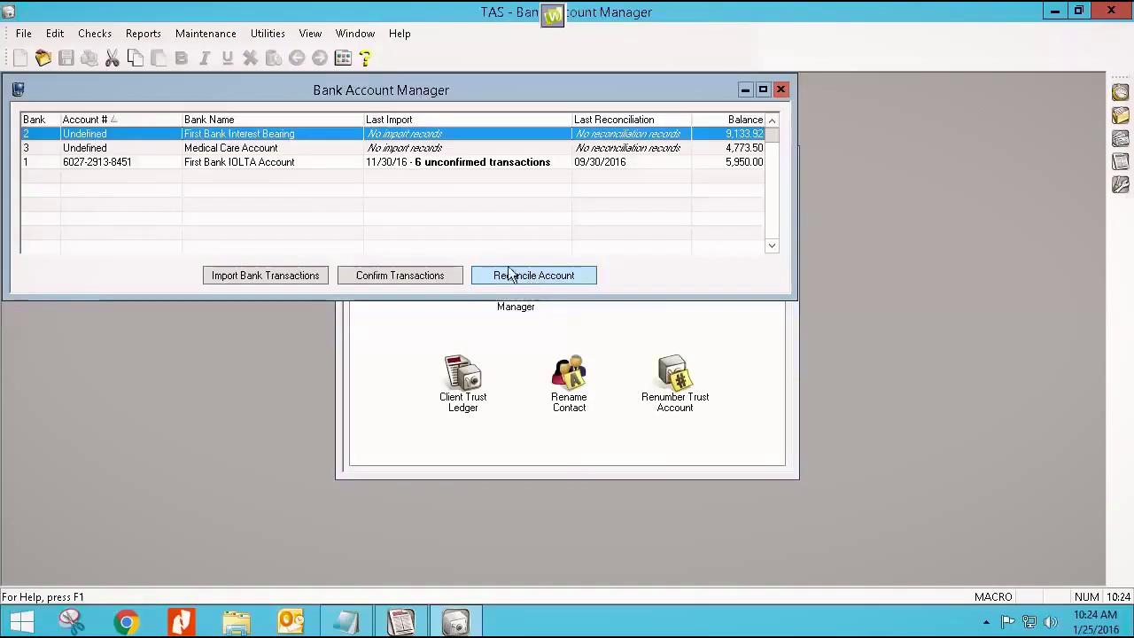
click(266, 162)
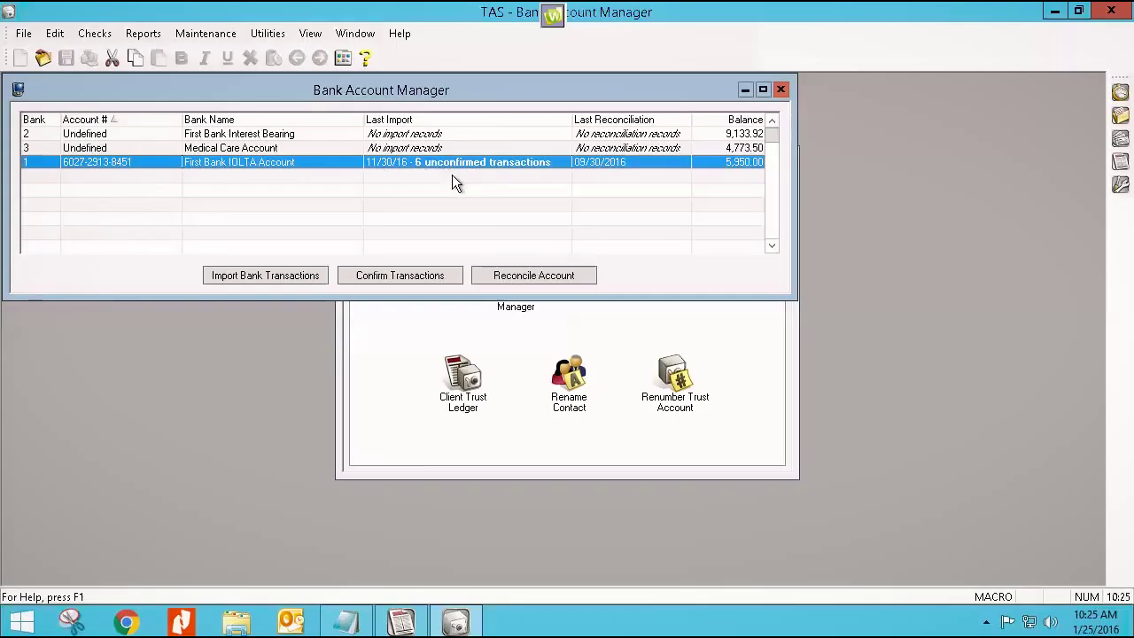
- Import the TAS Bank Account 1 Nov file, with all 6 transactions rejected as duplicates
click(277, 276)
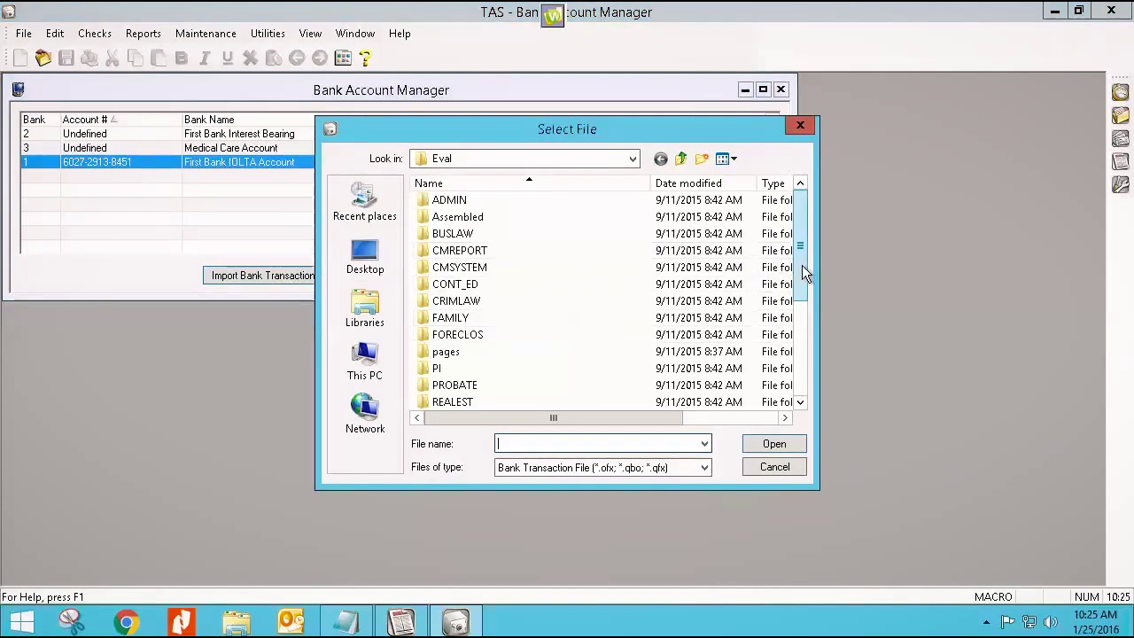
drag(801, 264, 797, 381)
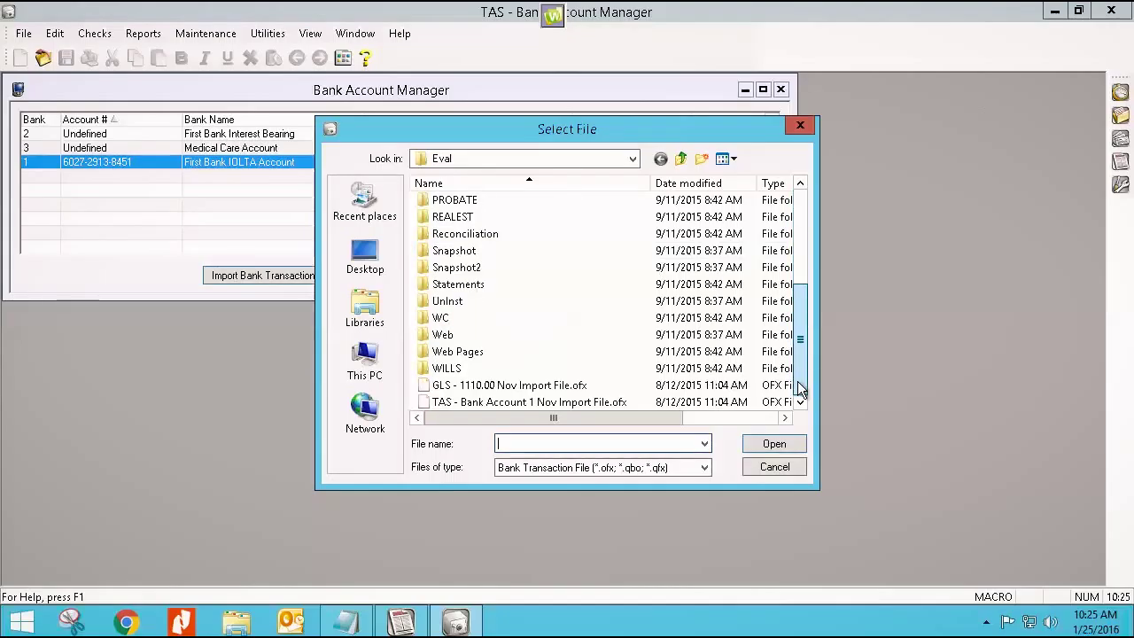
click(478, 403)
click(760, 450)
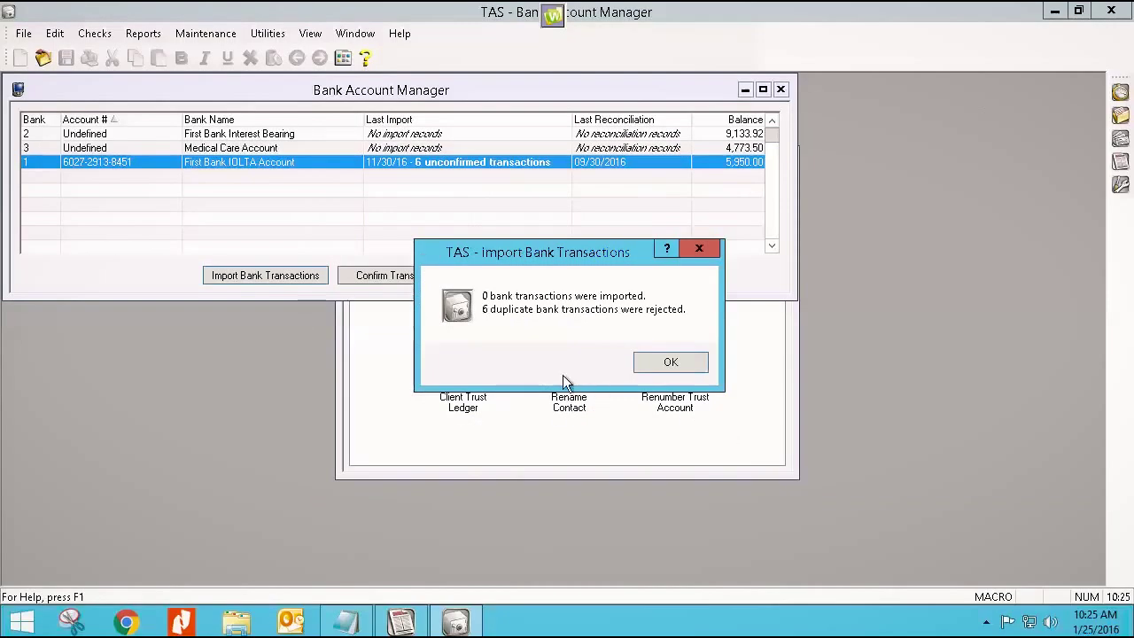
click(657, 363)
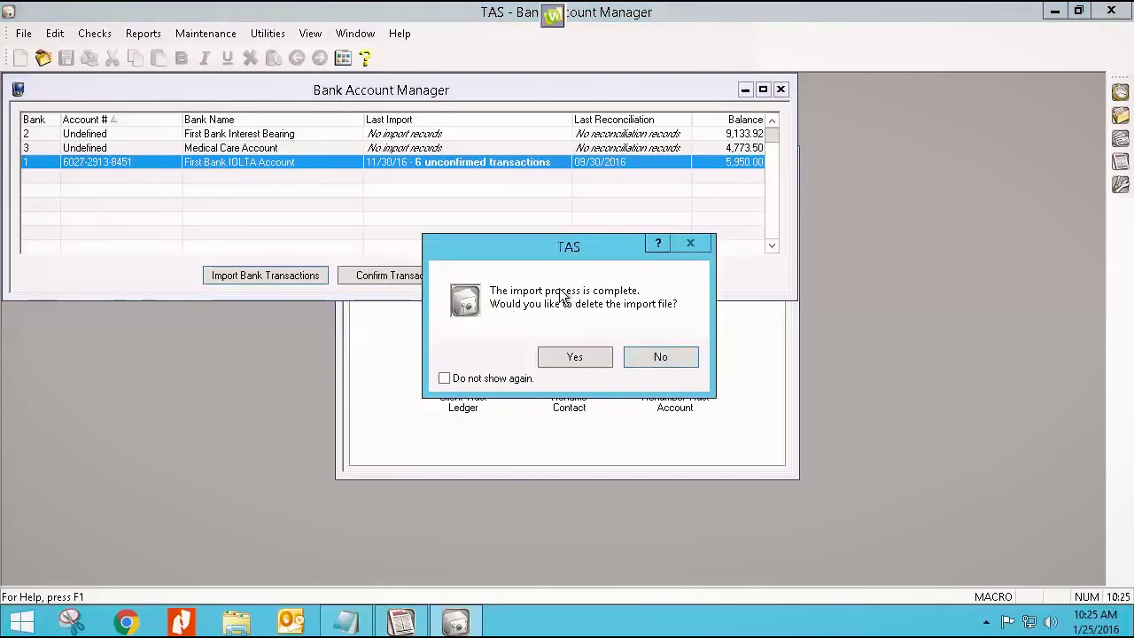
click(659, 359)
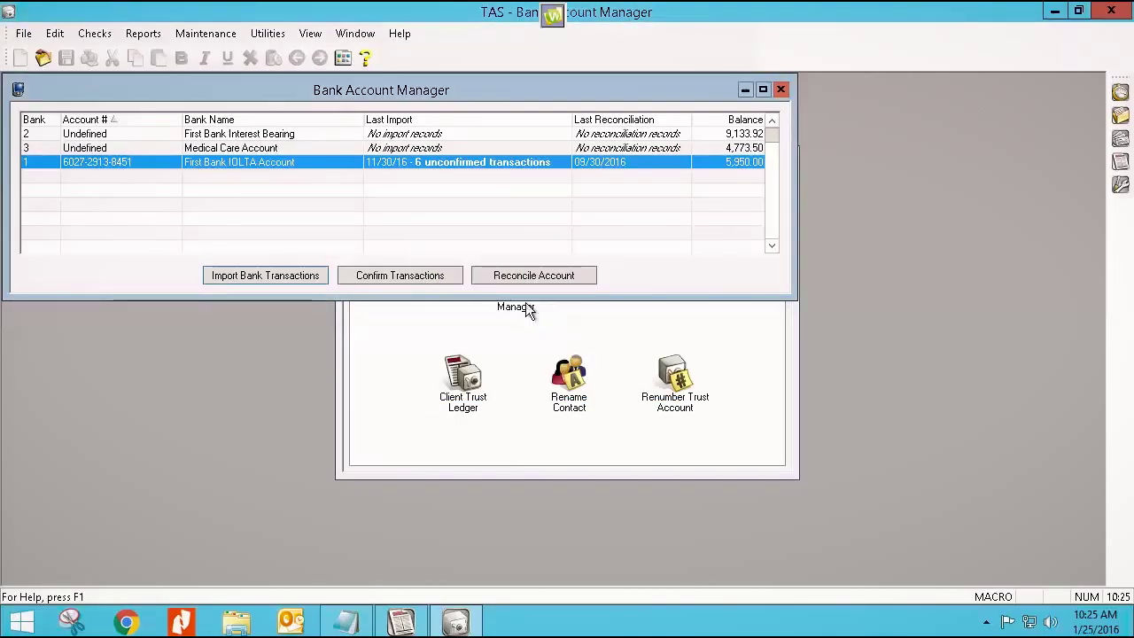
- Confirm the four matched IOLTA bank transactions so they are marked cleared
click(416, 275)
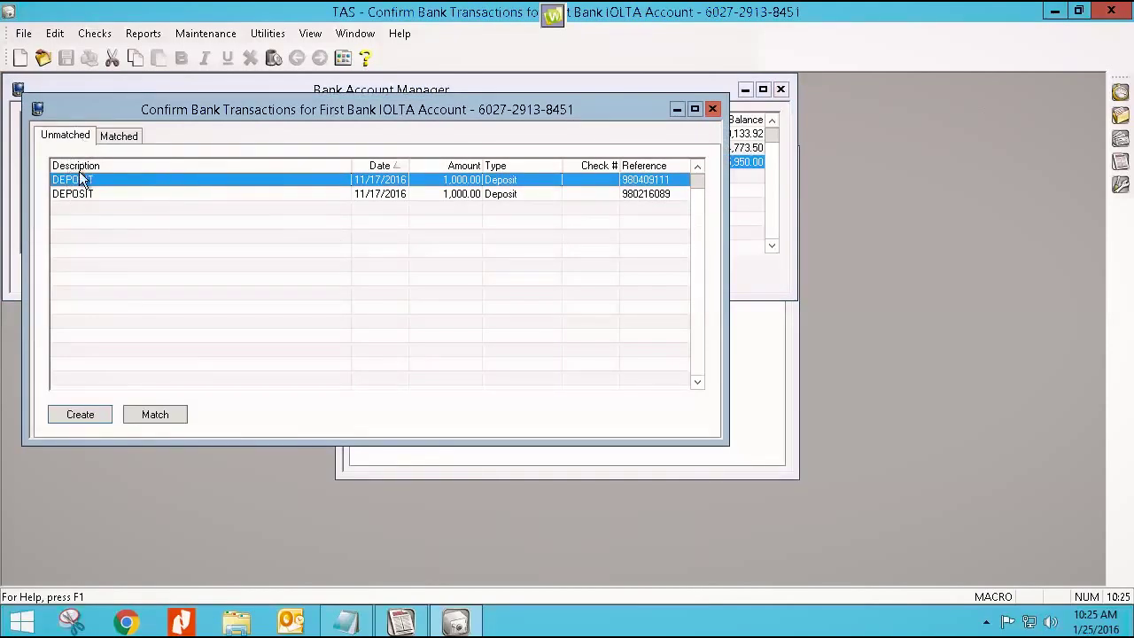
click(105, 138)
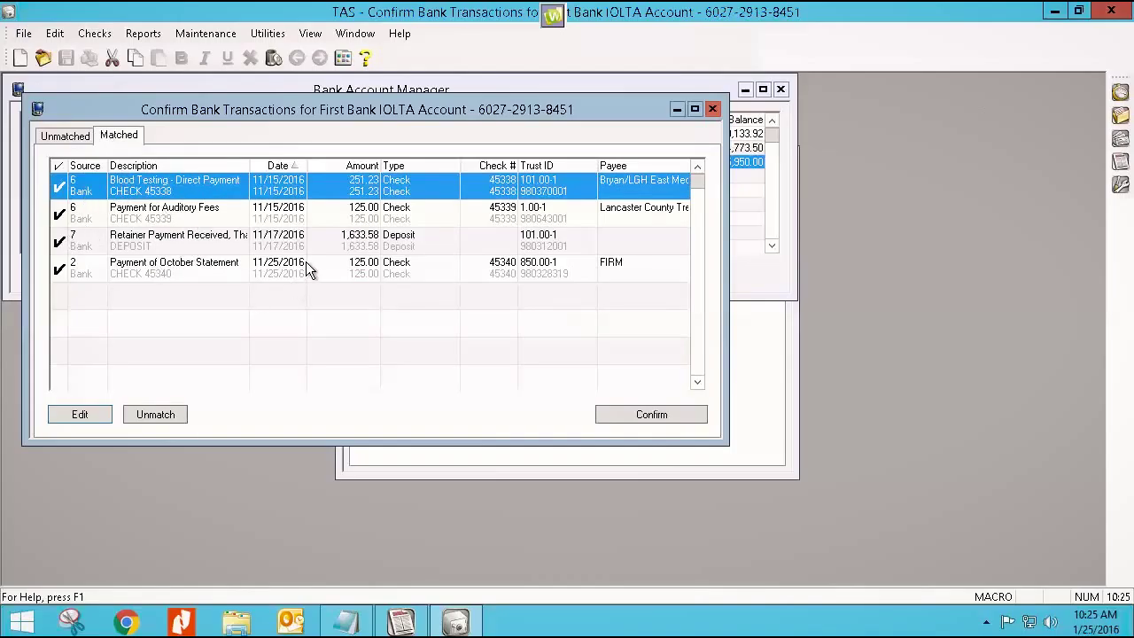
click(618, 422)
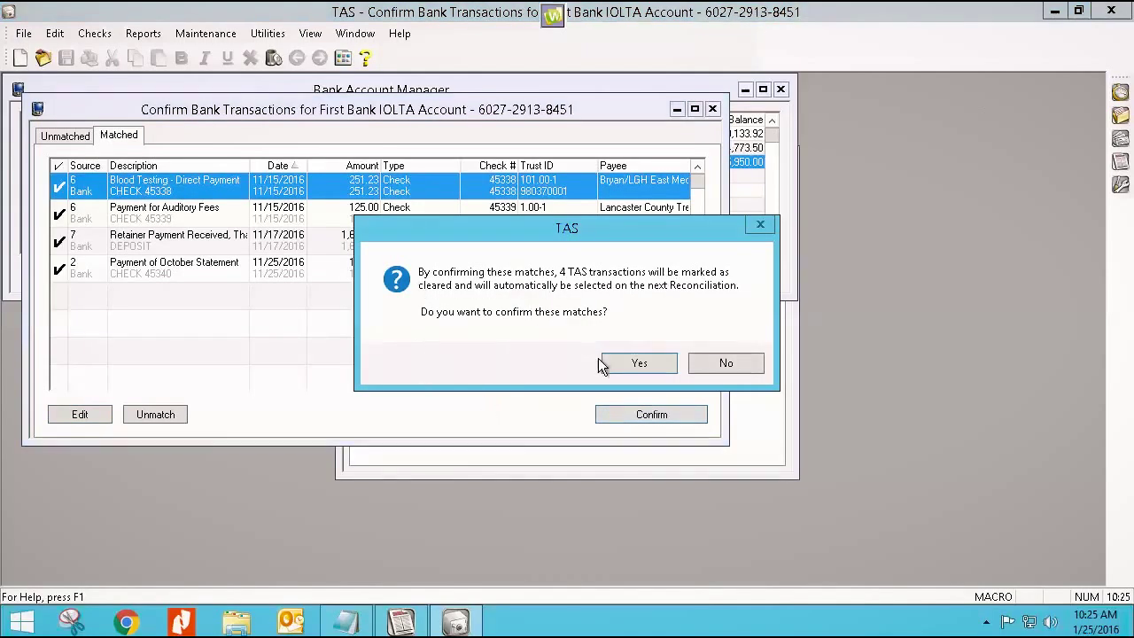
click(631, 364)
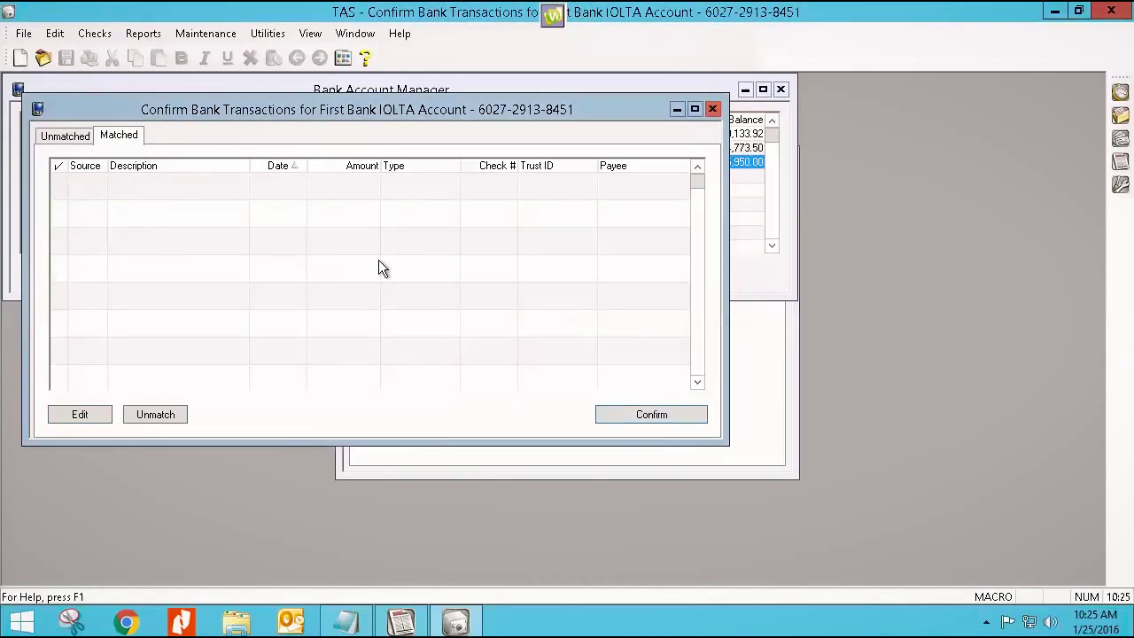
- Review the two unmatched deposits without saving a trust entry, then close Bank Account Manager
click(64, 136)
double_click(394, 186)
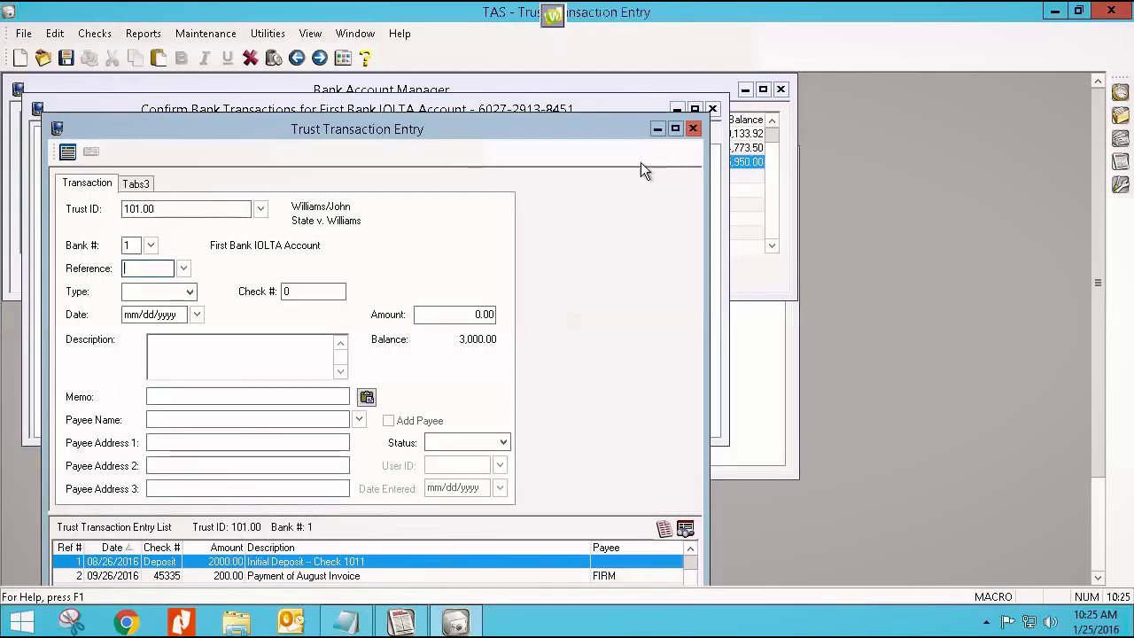
click(692, 128)
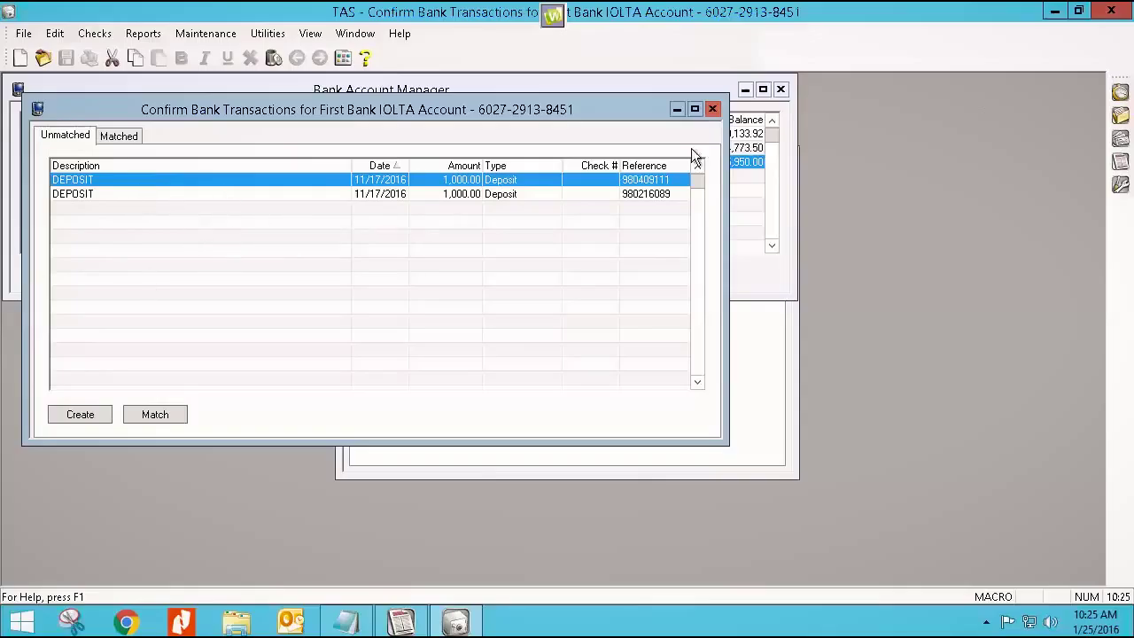
click(712, 109)
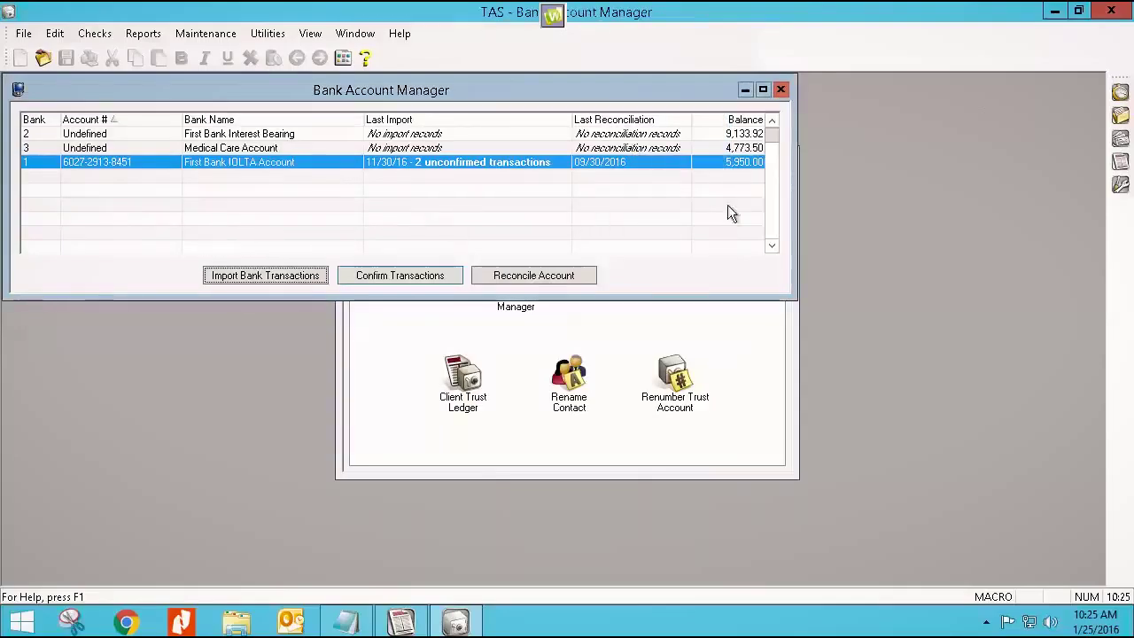
click(780, 91)
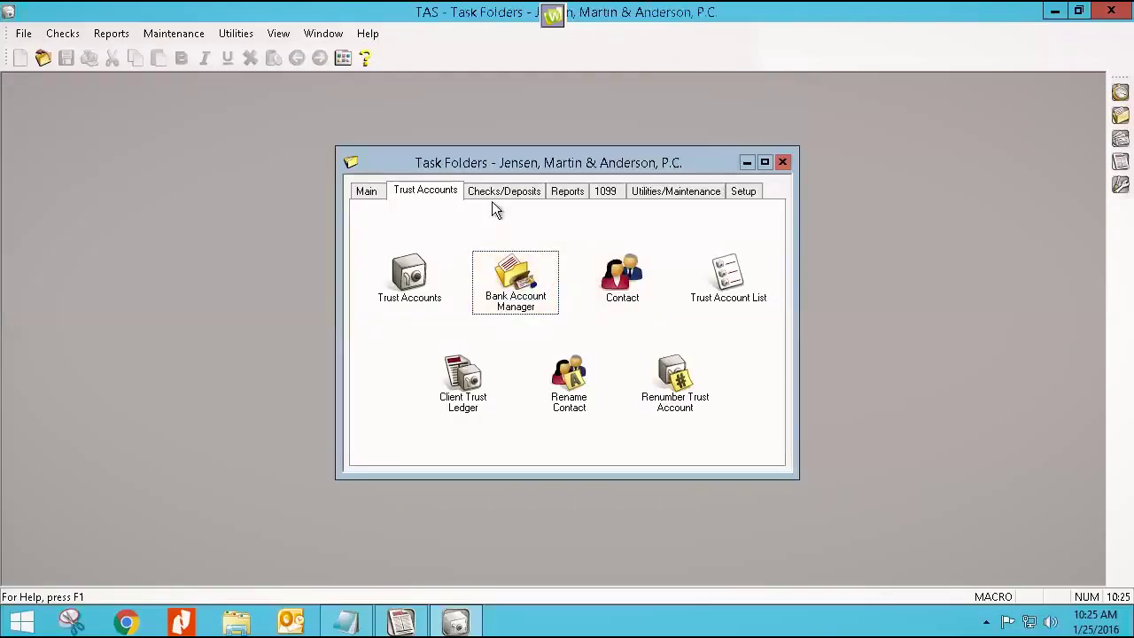